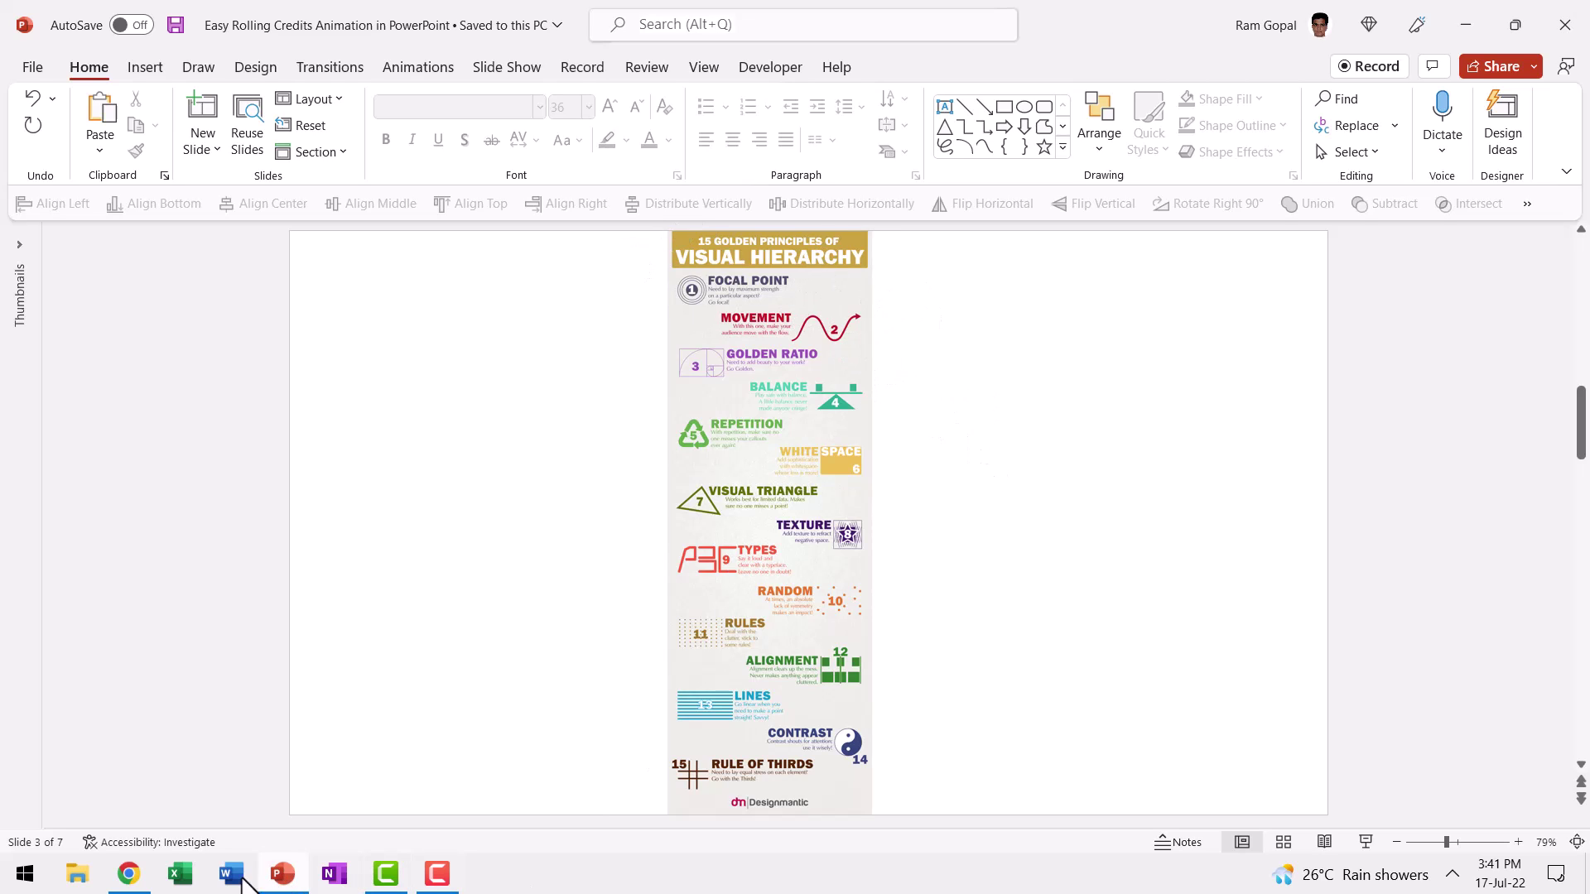
Step: Switch to the browser showing the infographic's source page
left_click(130, 874)
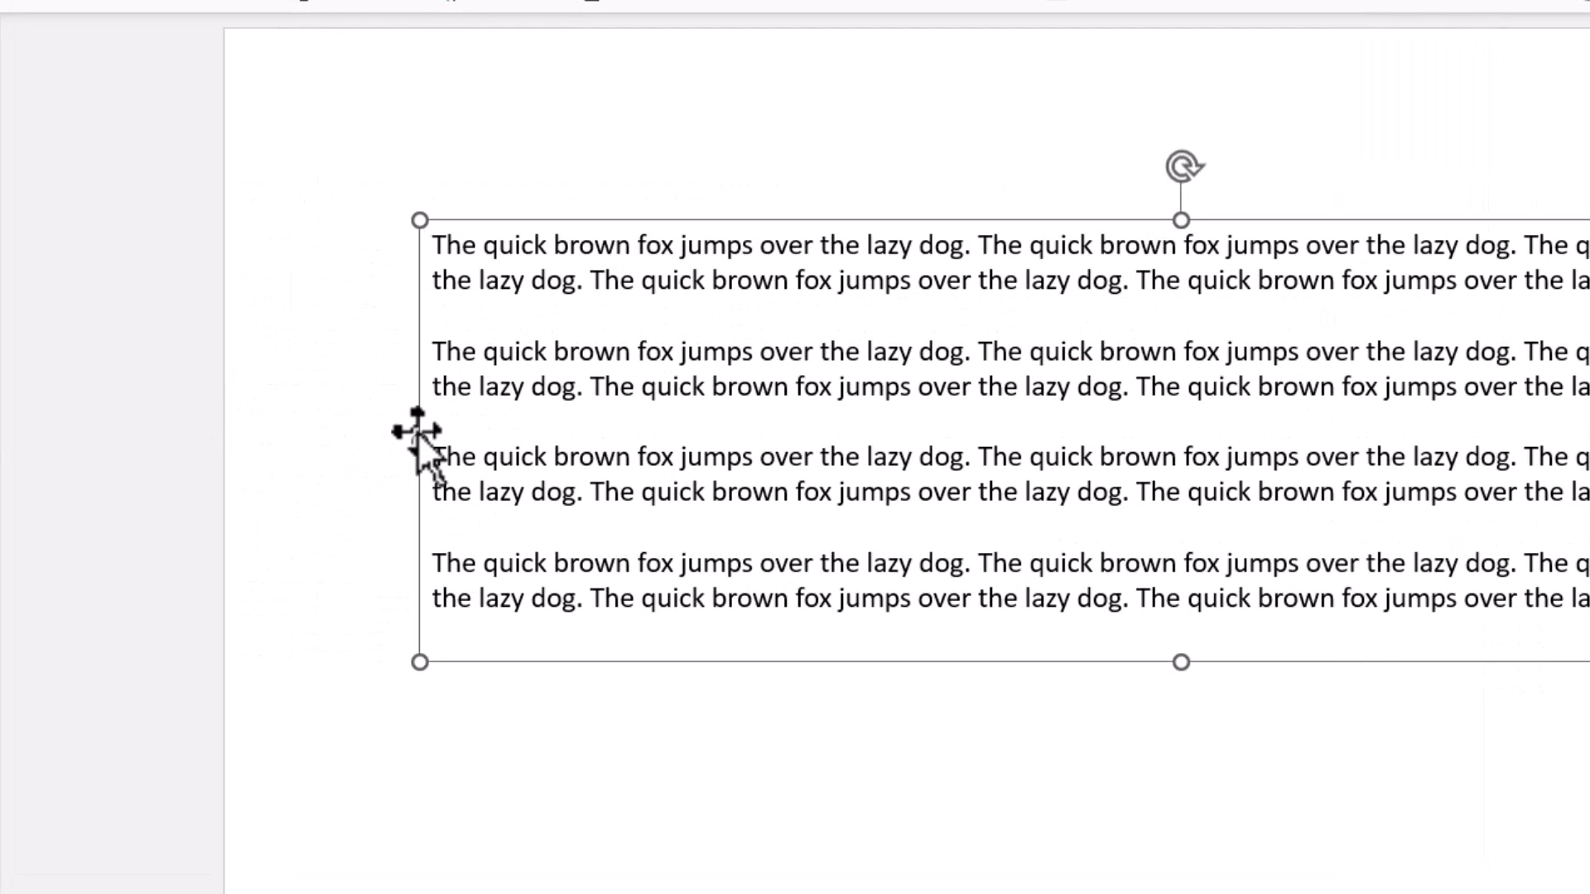
Step: Narrow the sample-text box, move it onto the slide, enlarge its text to 28 pt, and set double line spacing
left_click_drag(418, 449, 1045, 451)
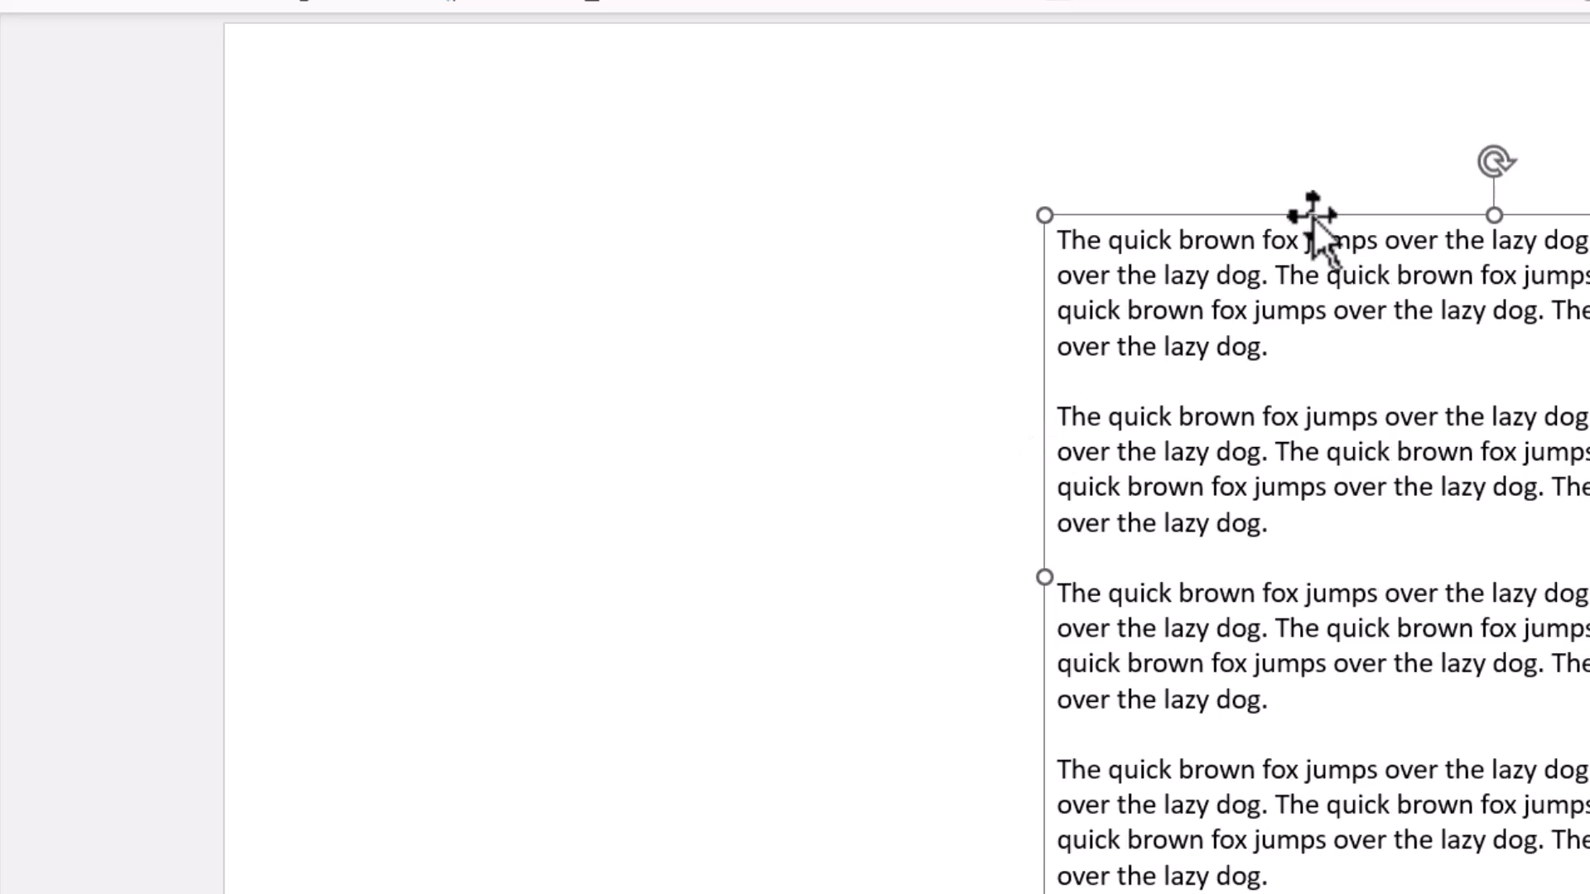
left_click_drag(1314, 216, 823, 78)
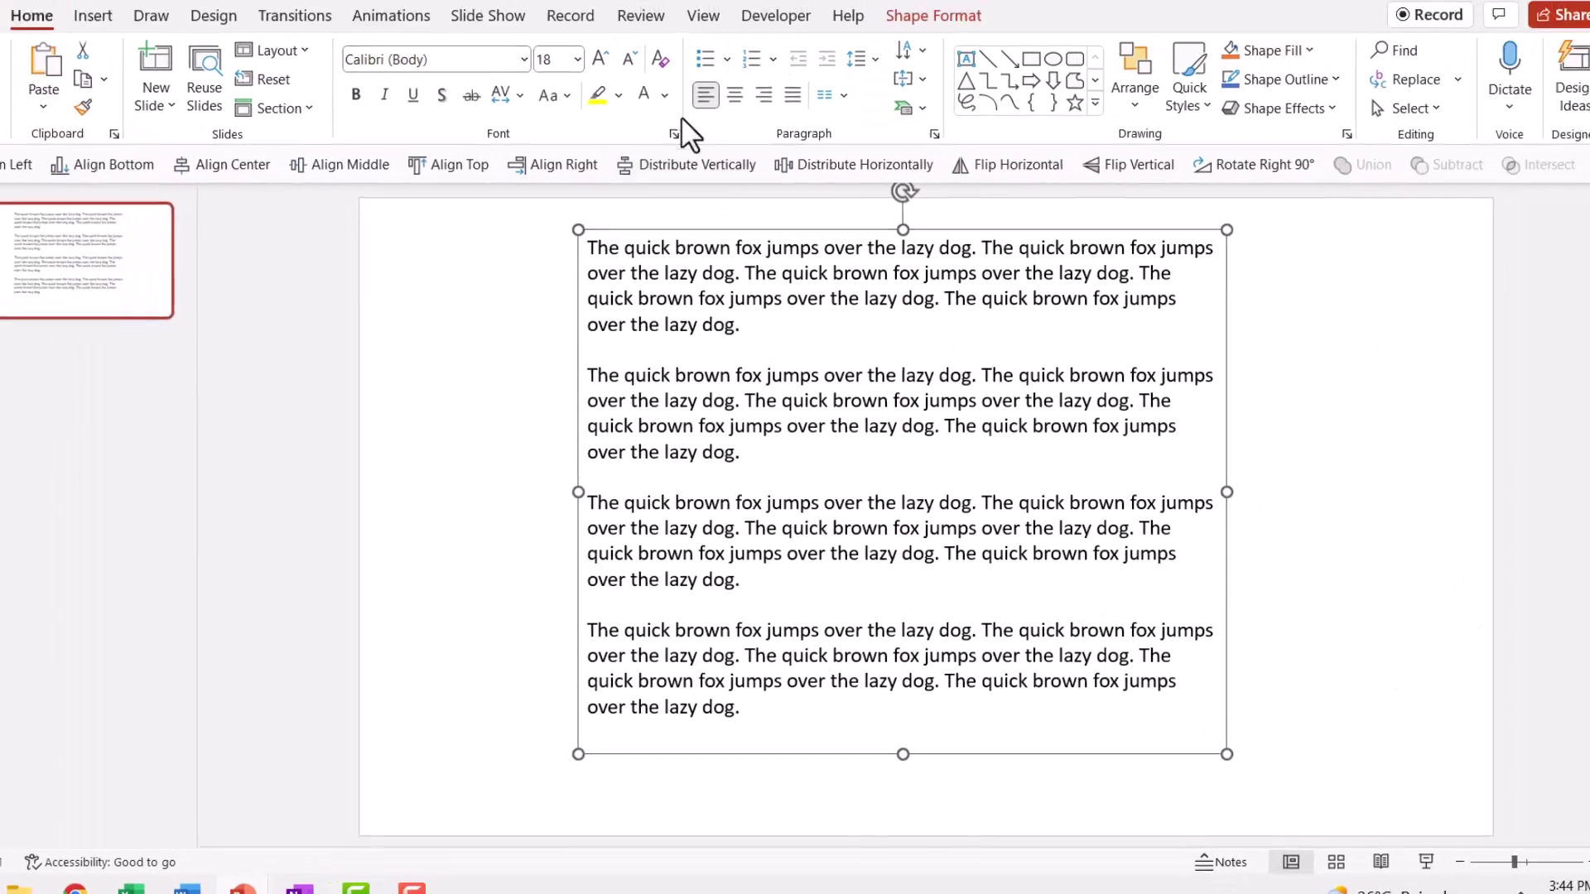
left_click(600, 59)
left_click(601, 59)
left_click(600, 59)
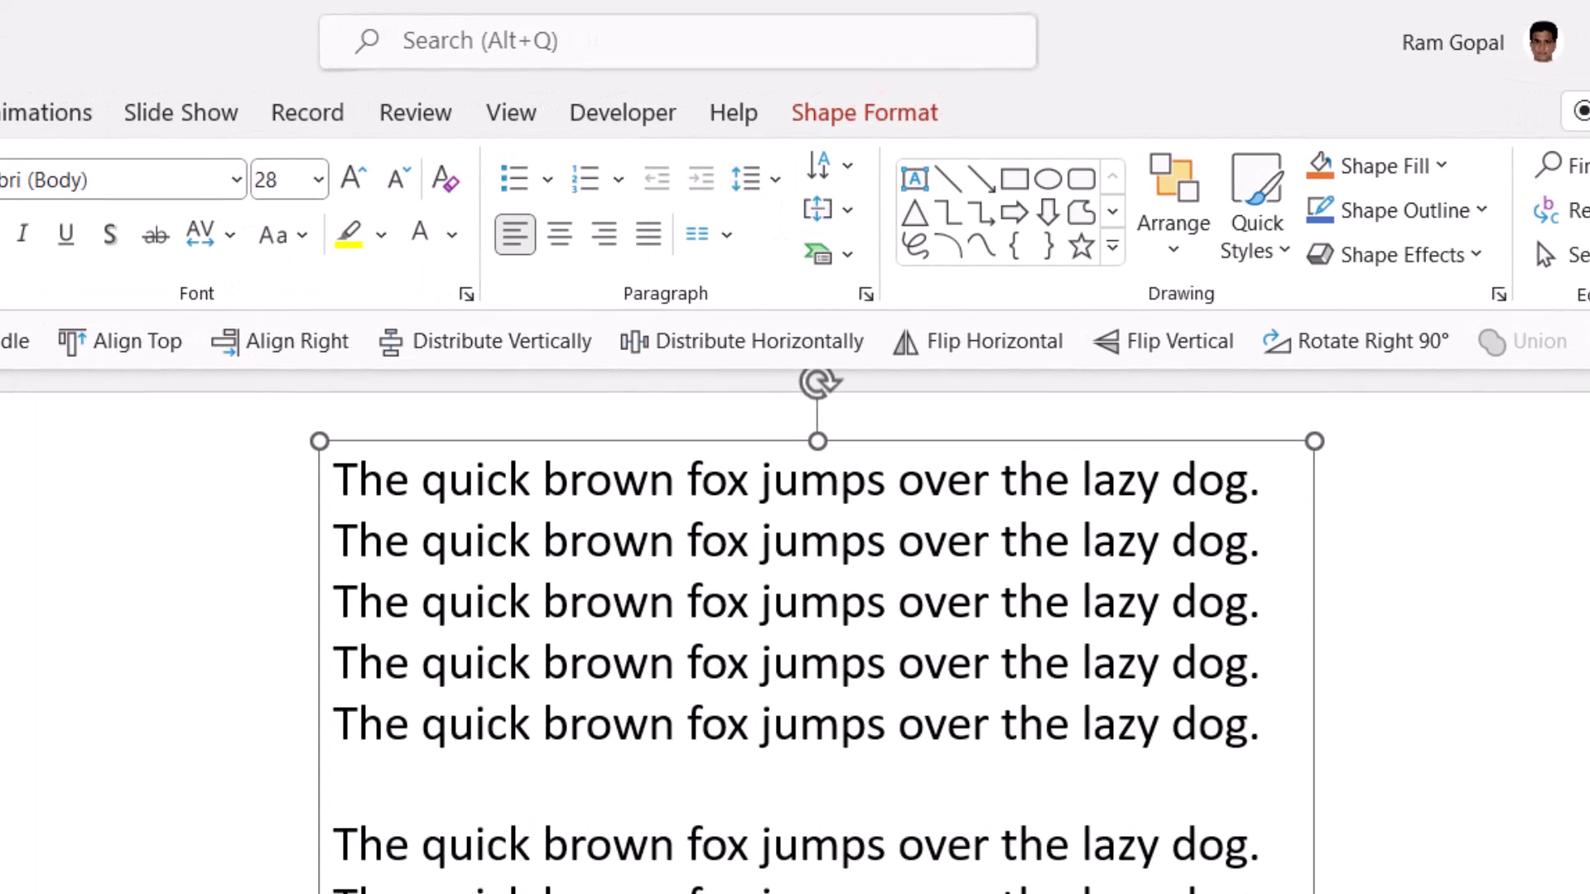
left_click(778, 180)
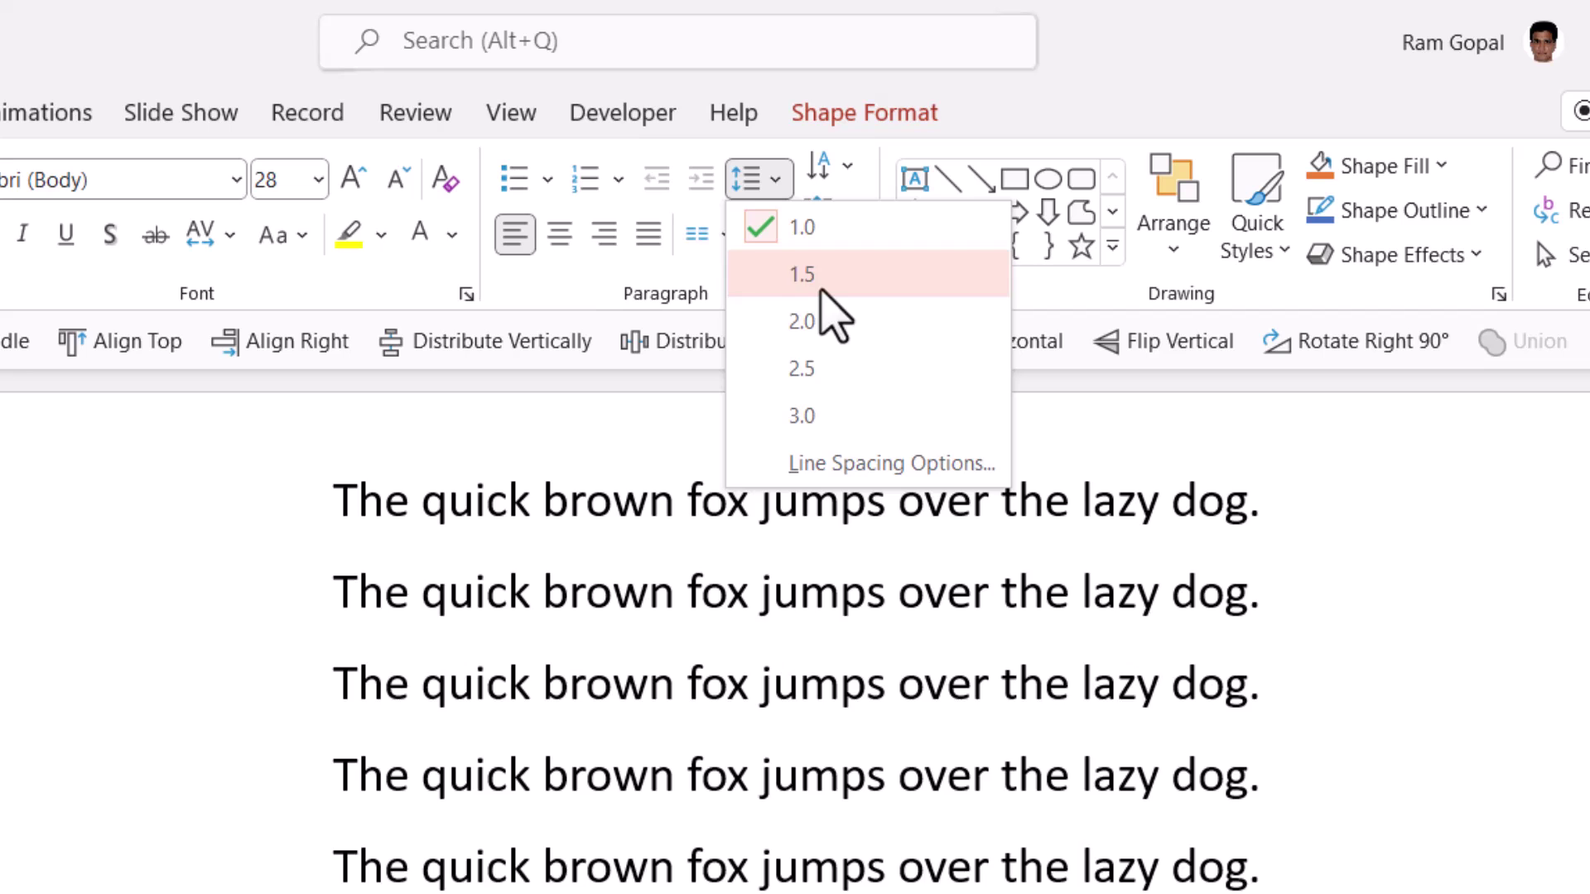
left_click(826, 323)
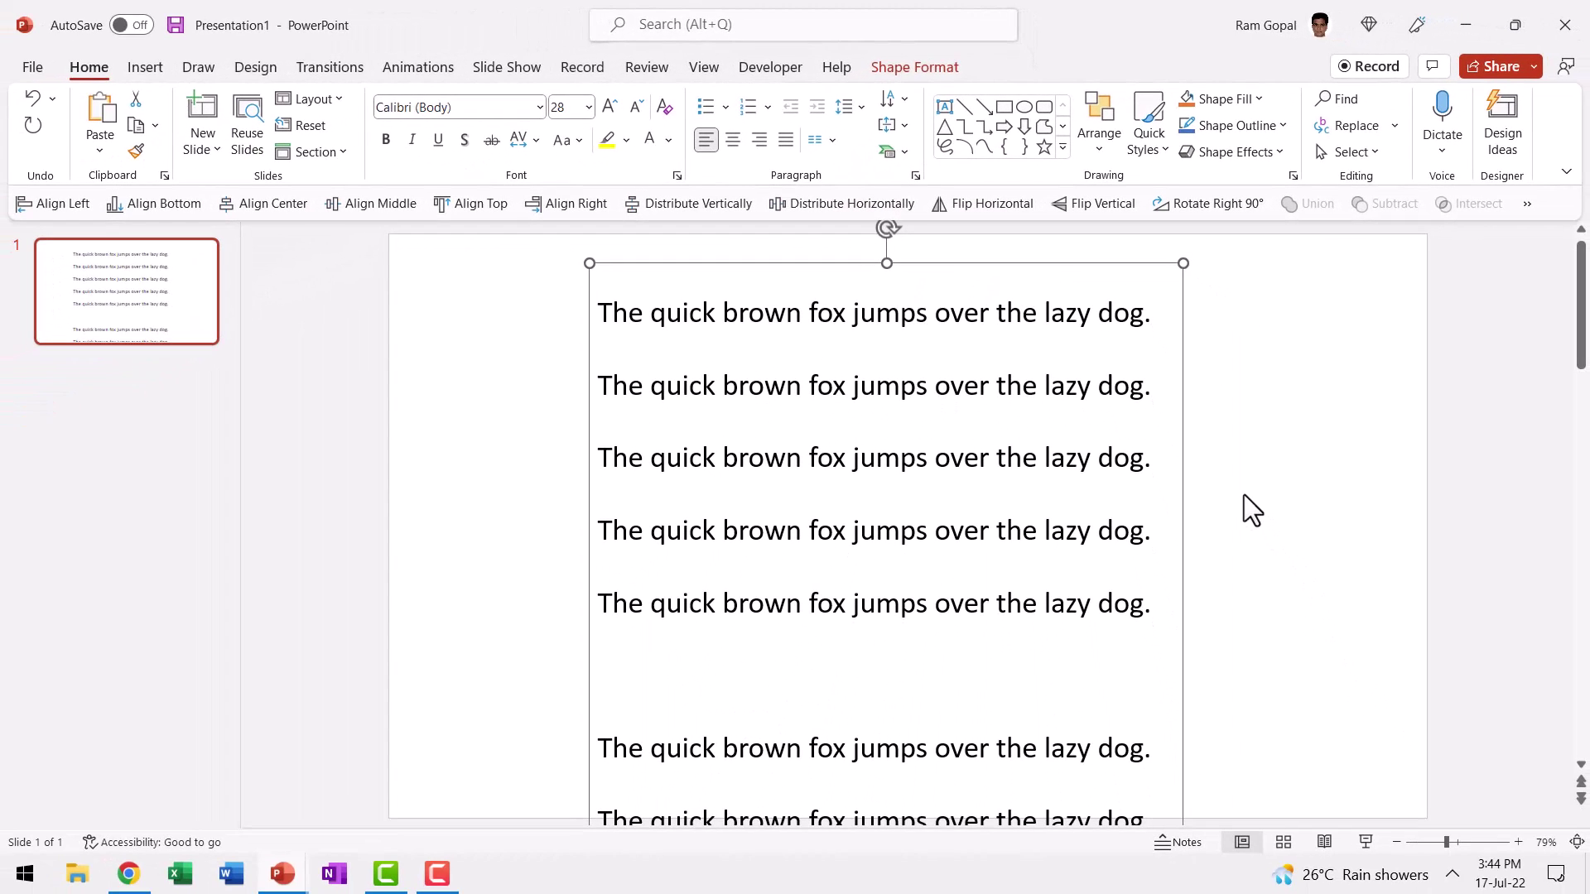
Step: Give the sample-text box the Credits entrance effect from More Entrance Effects, then preview it in a slide show
left_click(432, 67)
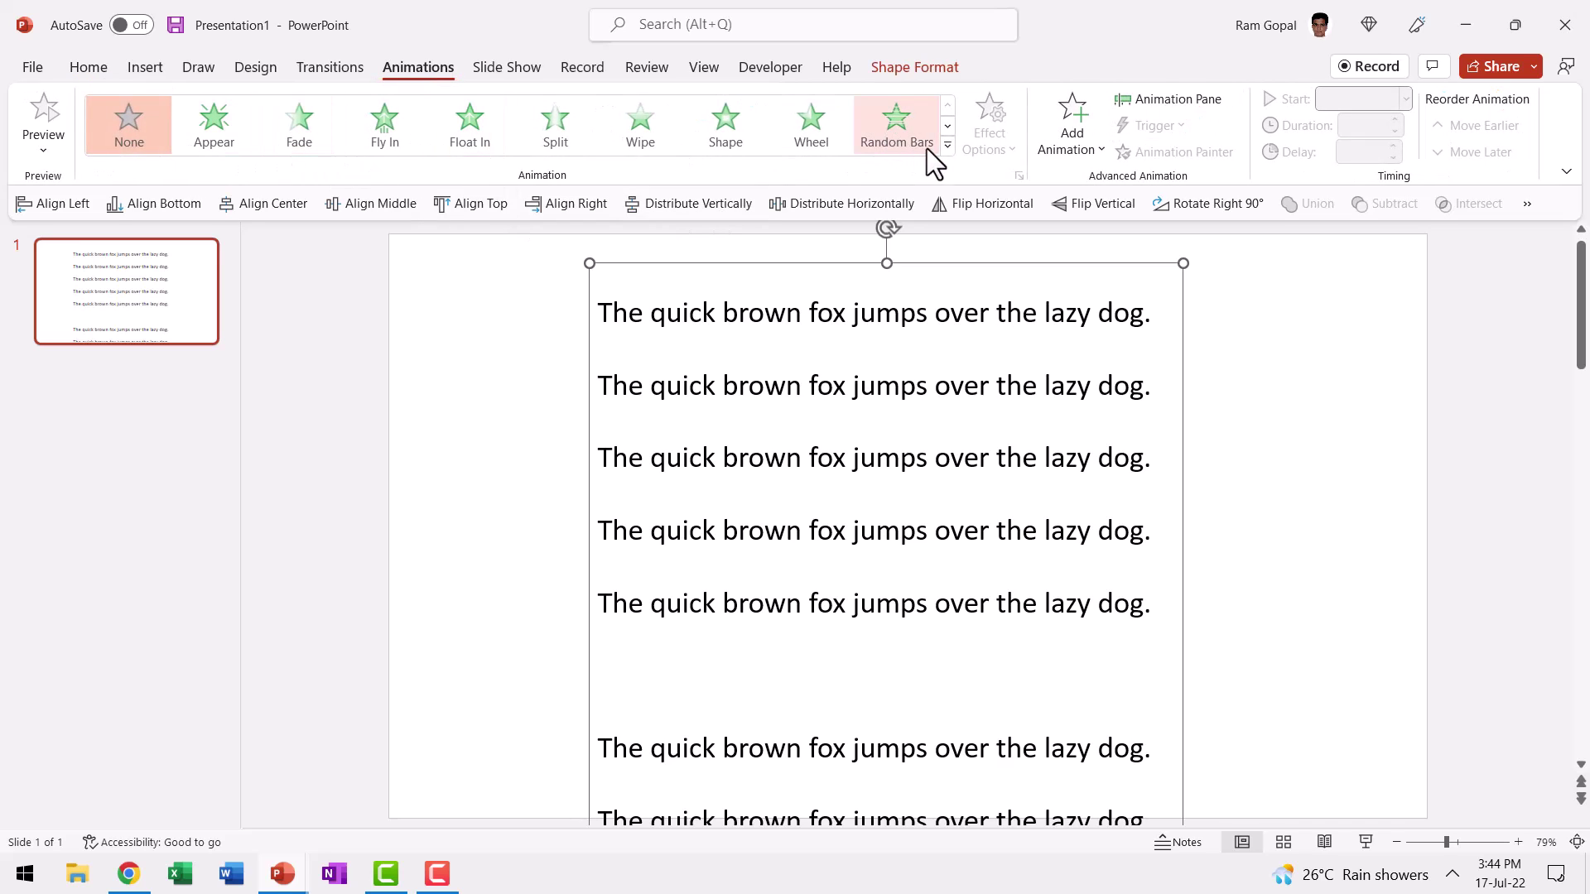
left_click(949, 146)
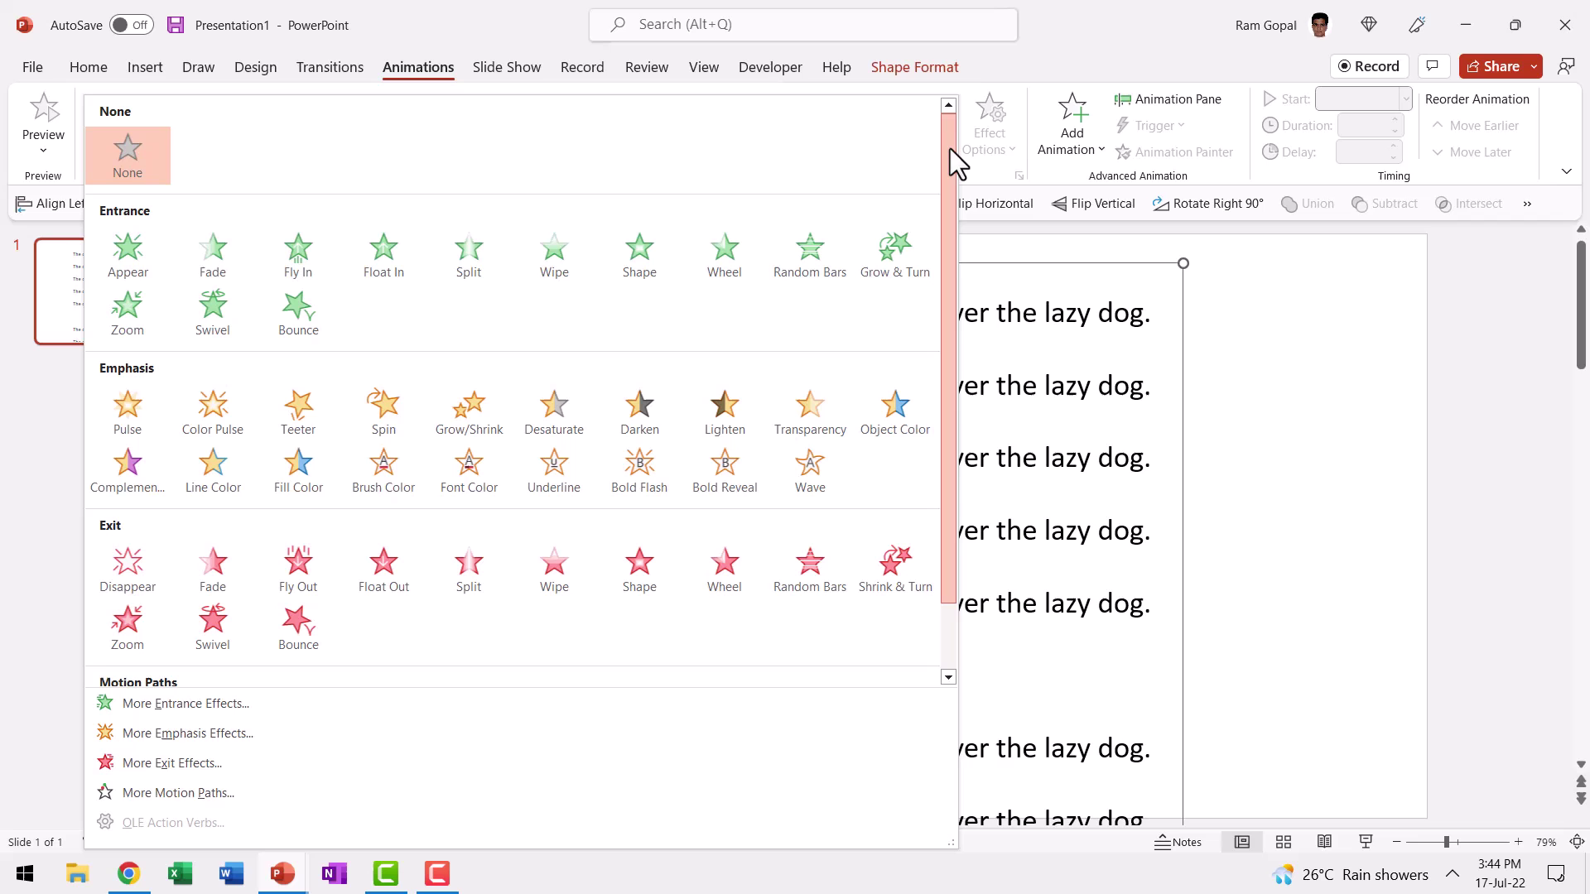
left_click(194, 704)
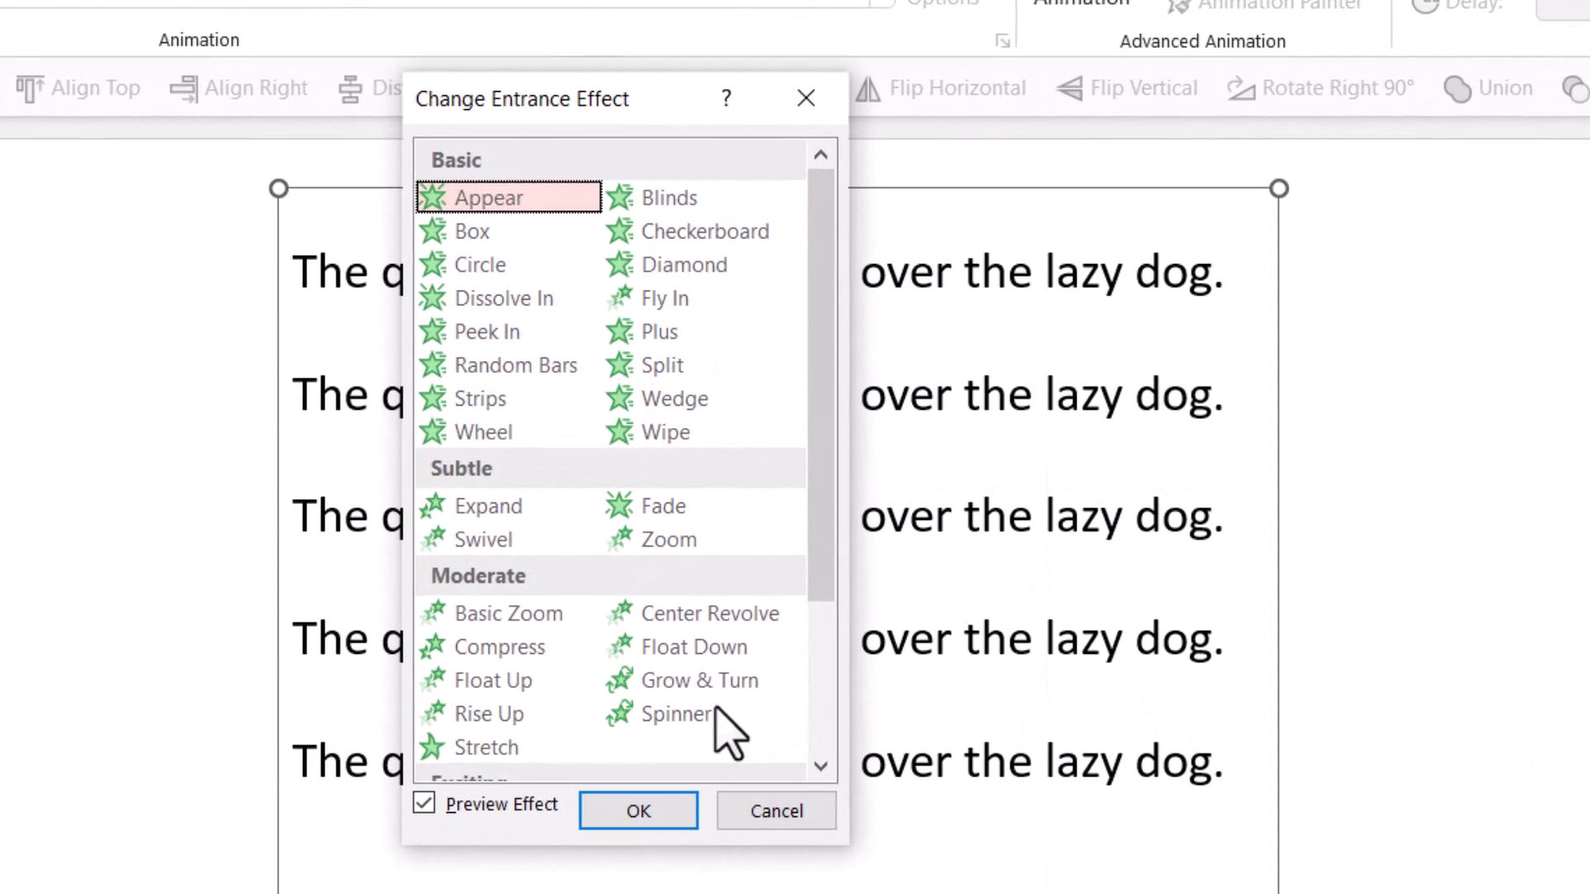
left_click_drag(907, 462, 908, 614)
left_click_drag(820, 799, 820, 799)
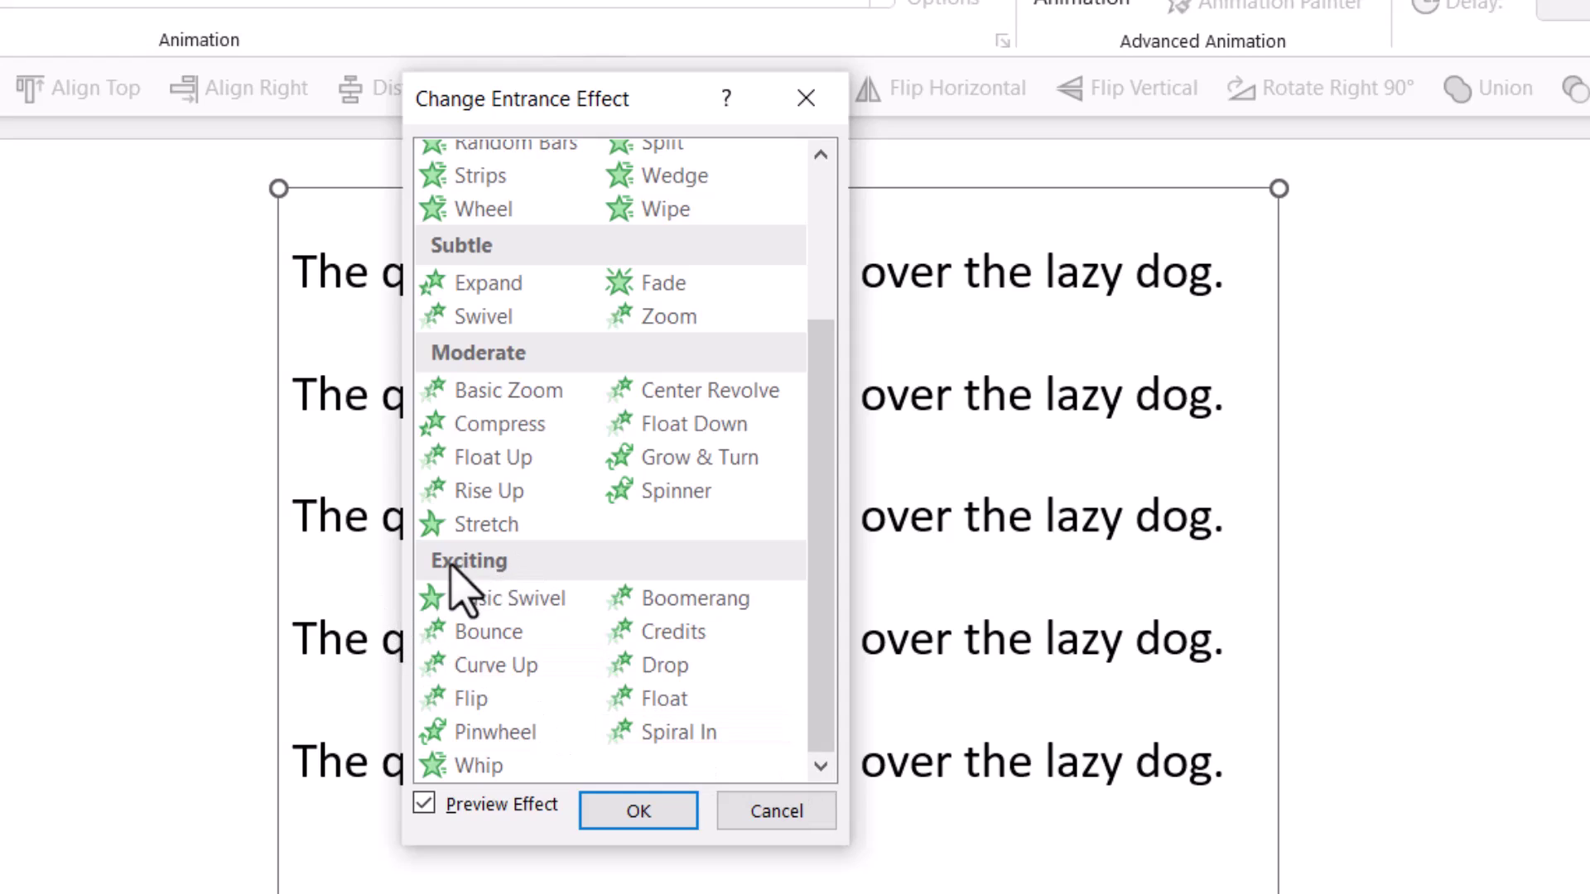
left_click(695, 642)
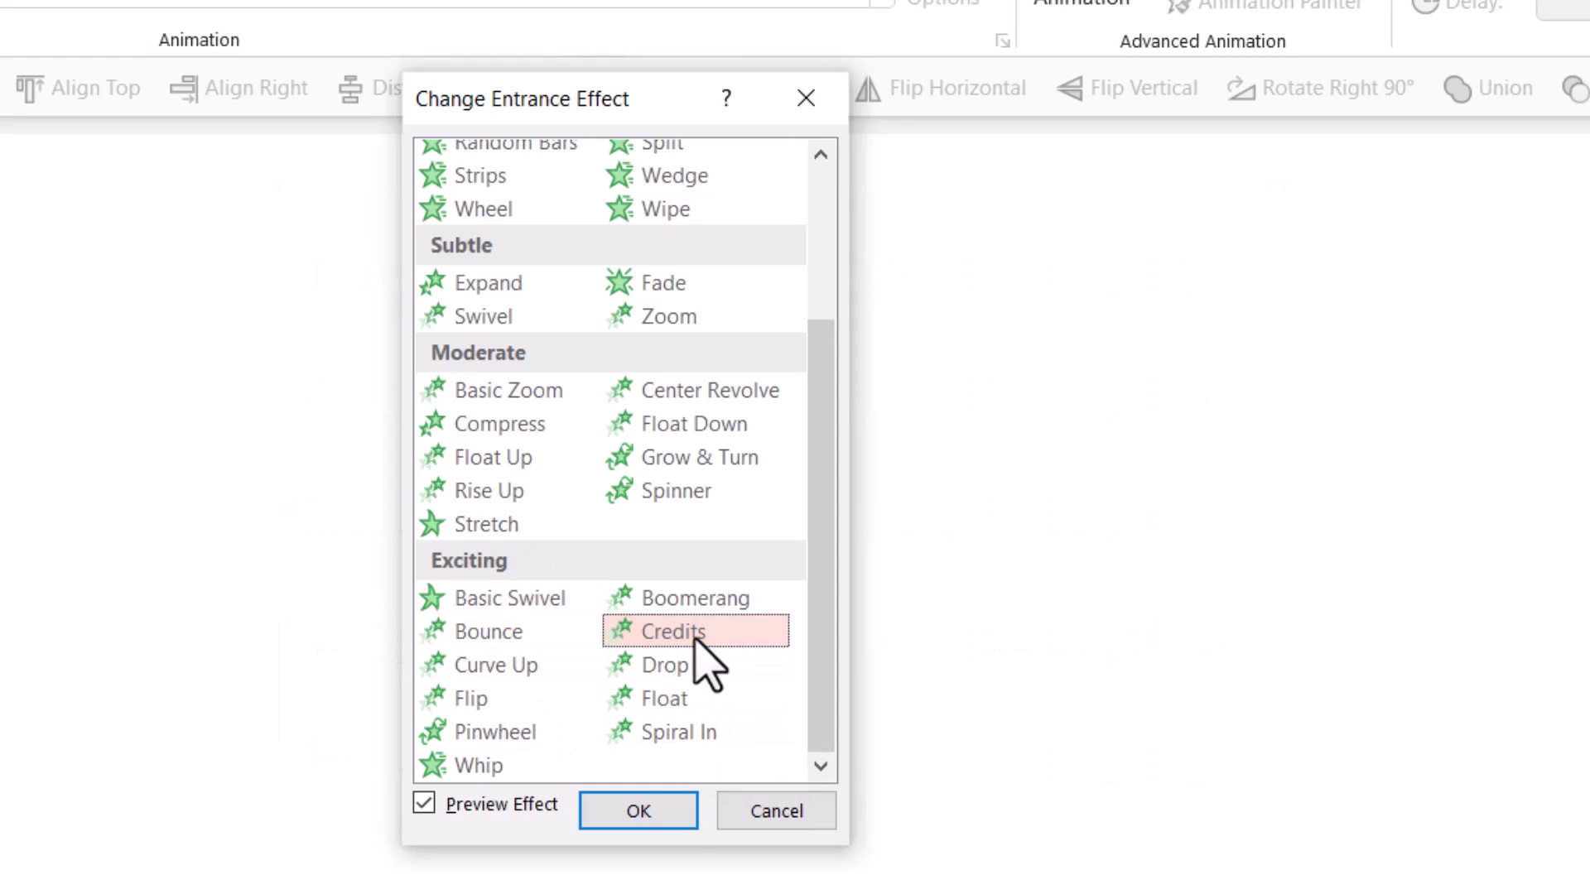
left_click(673, 807)
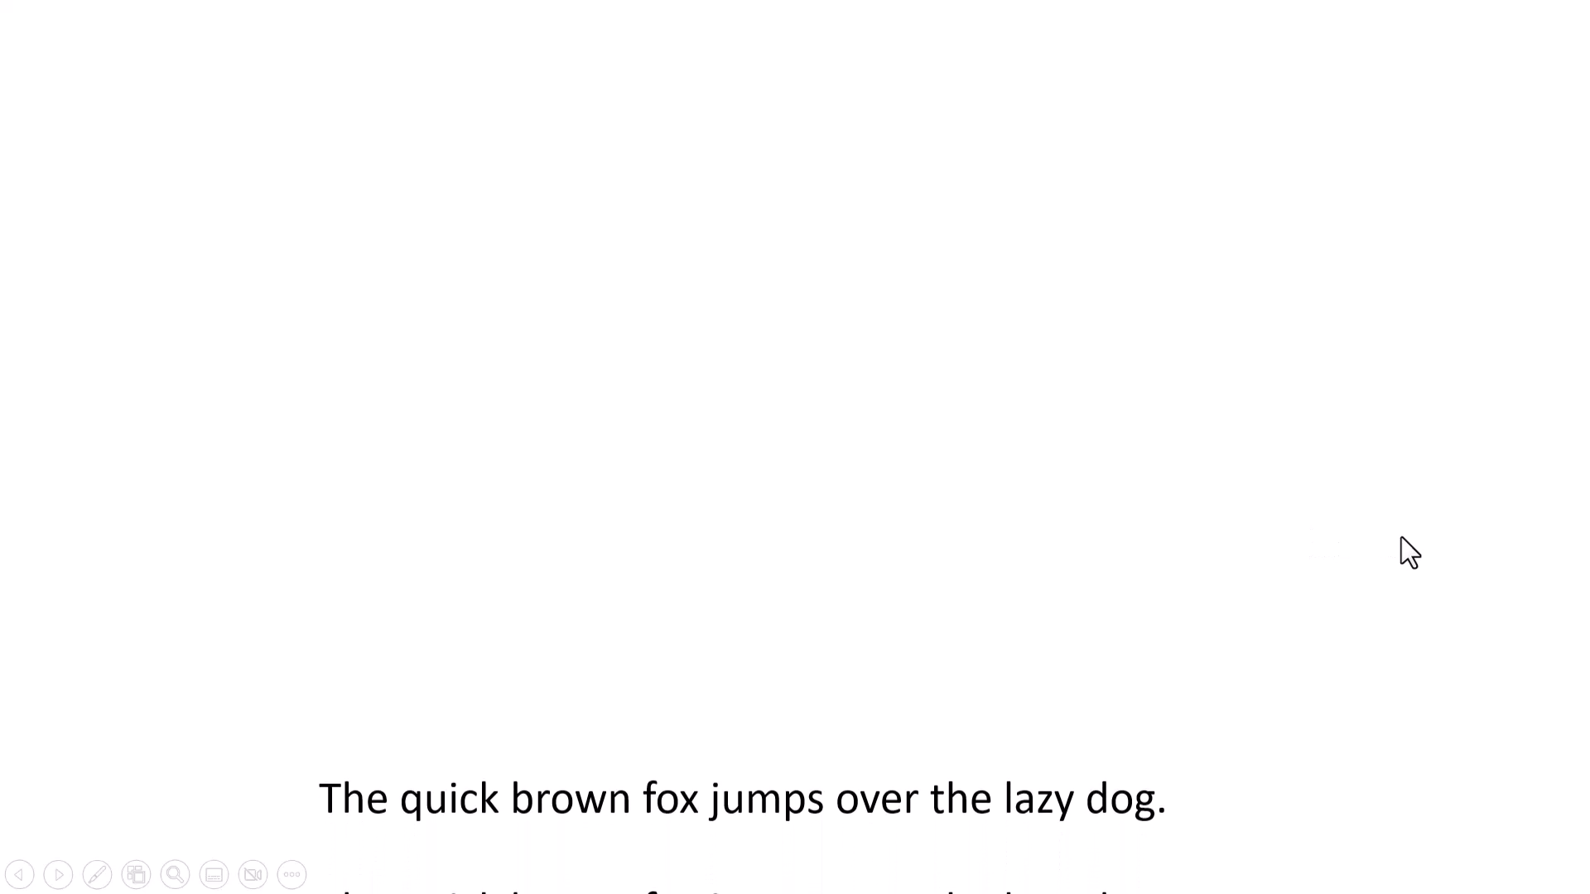
key("Escape")
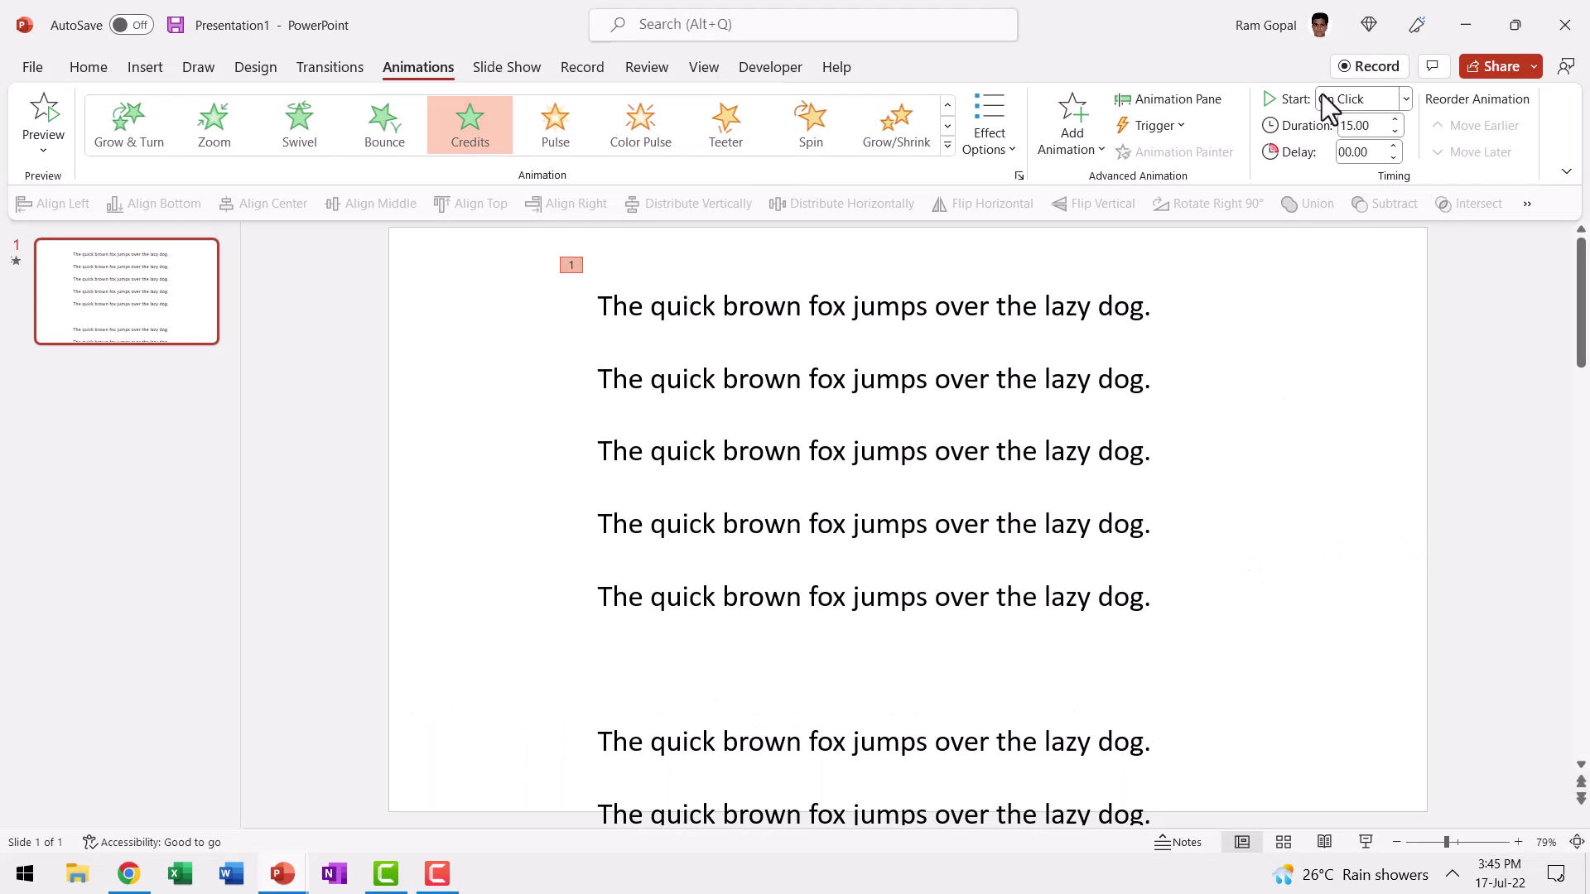
Step: Make the Credits animation start With Previous and fill the box's empty line with the sample sentence
left_click(1350, 93)
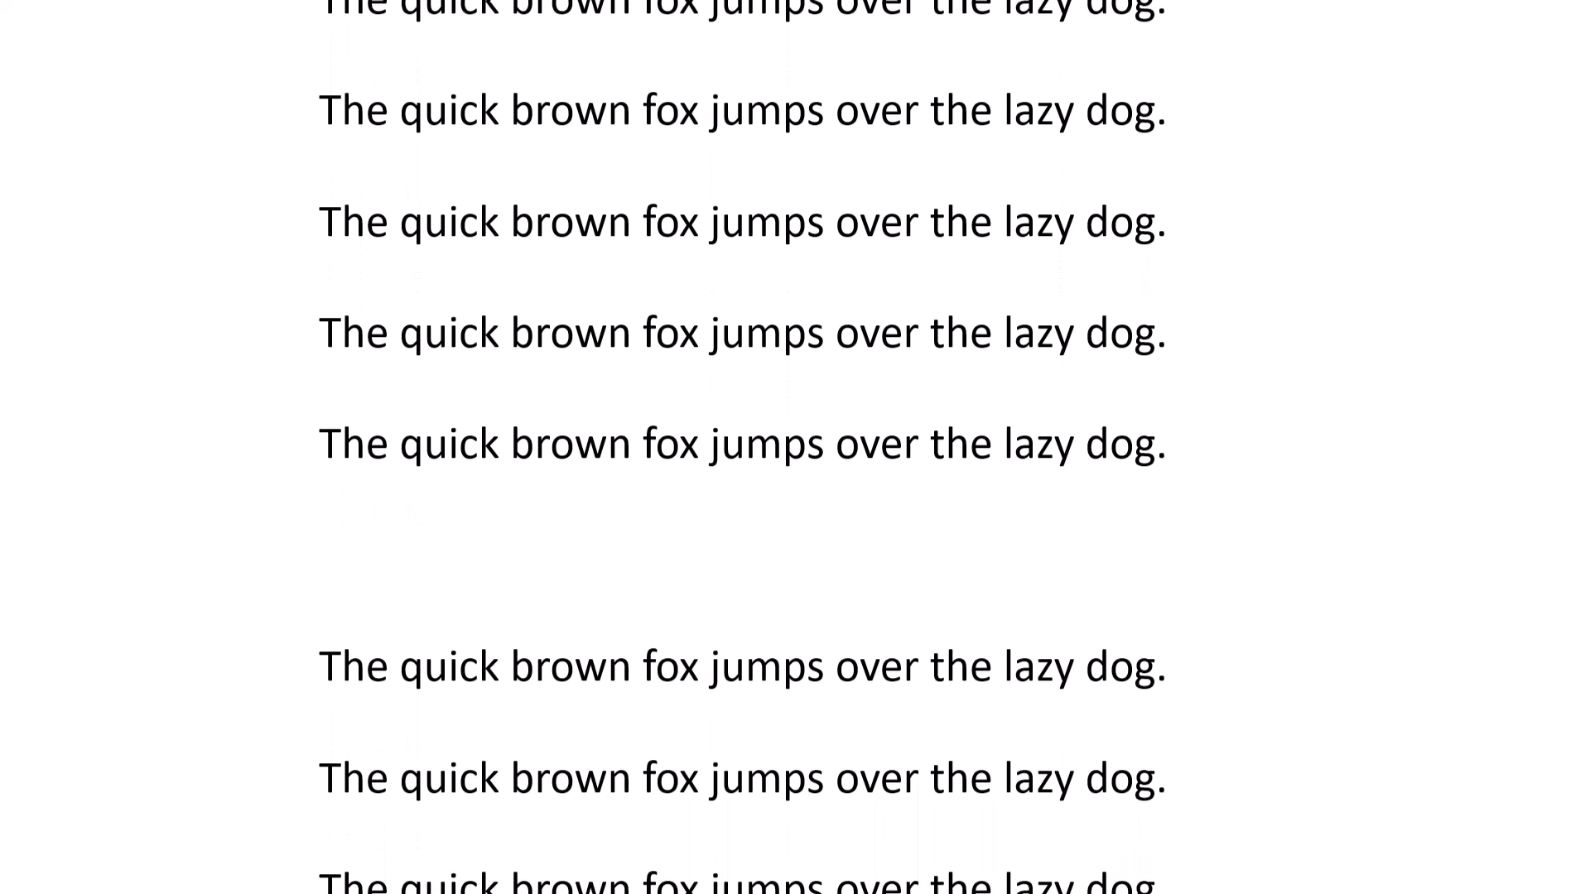
key("Escape")
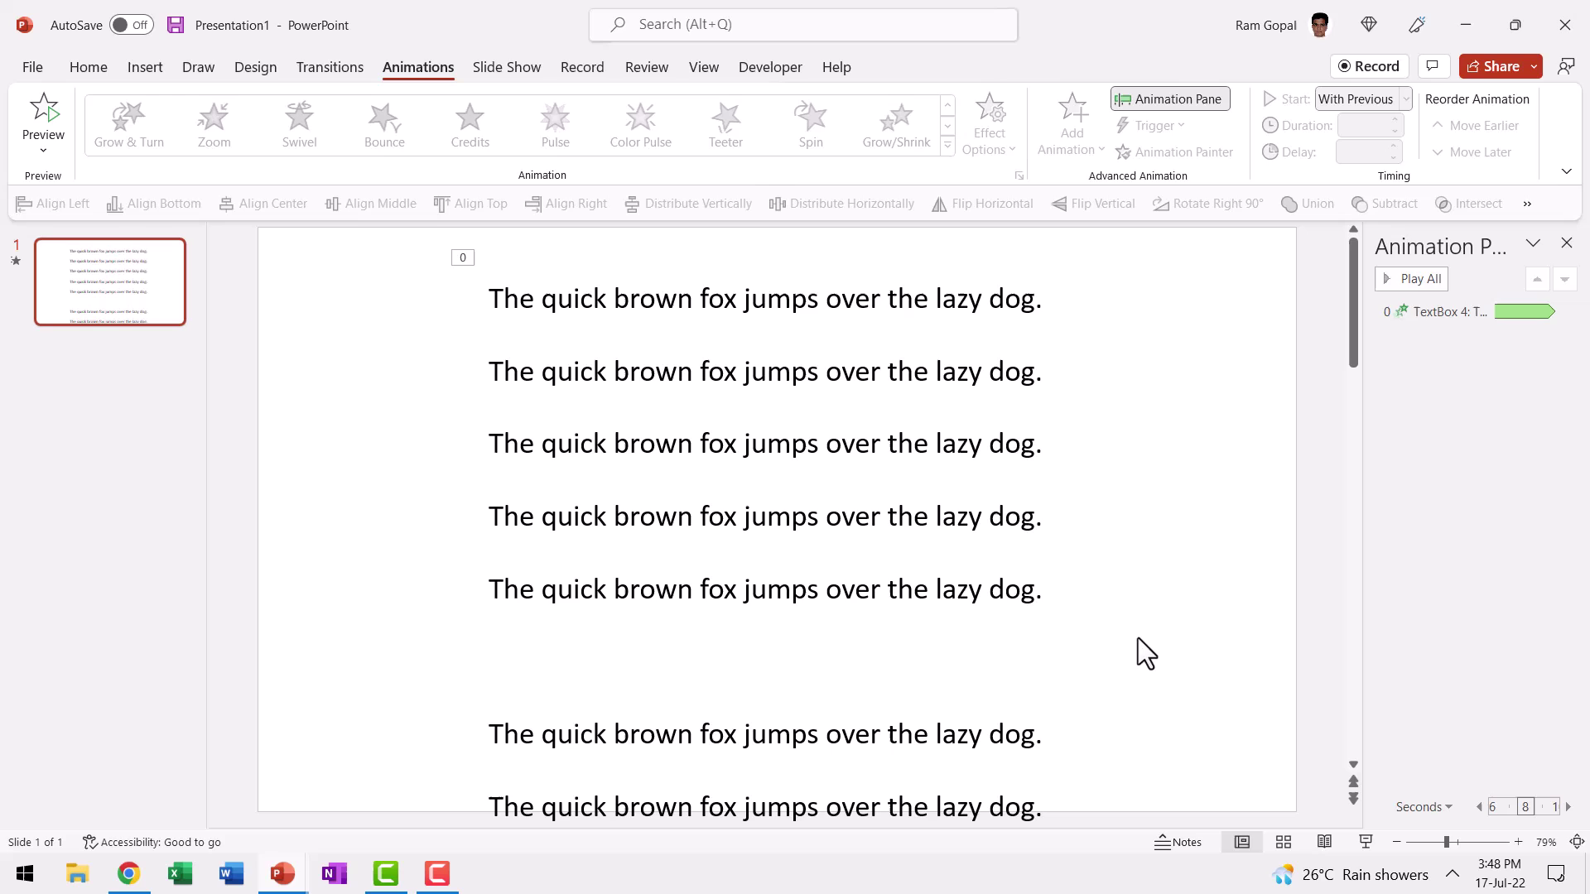
left_click(775, 658)
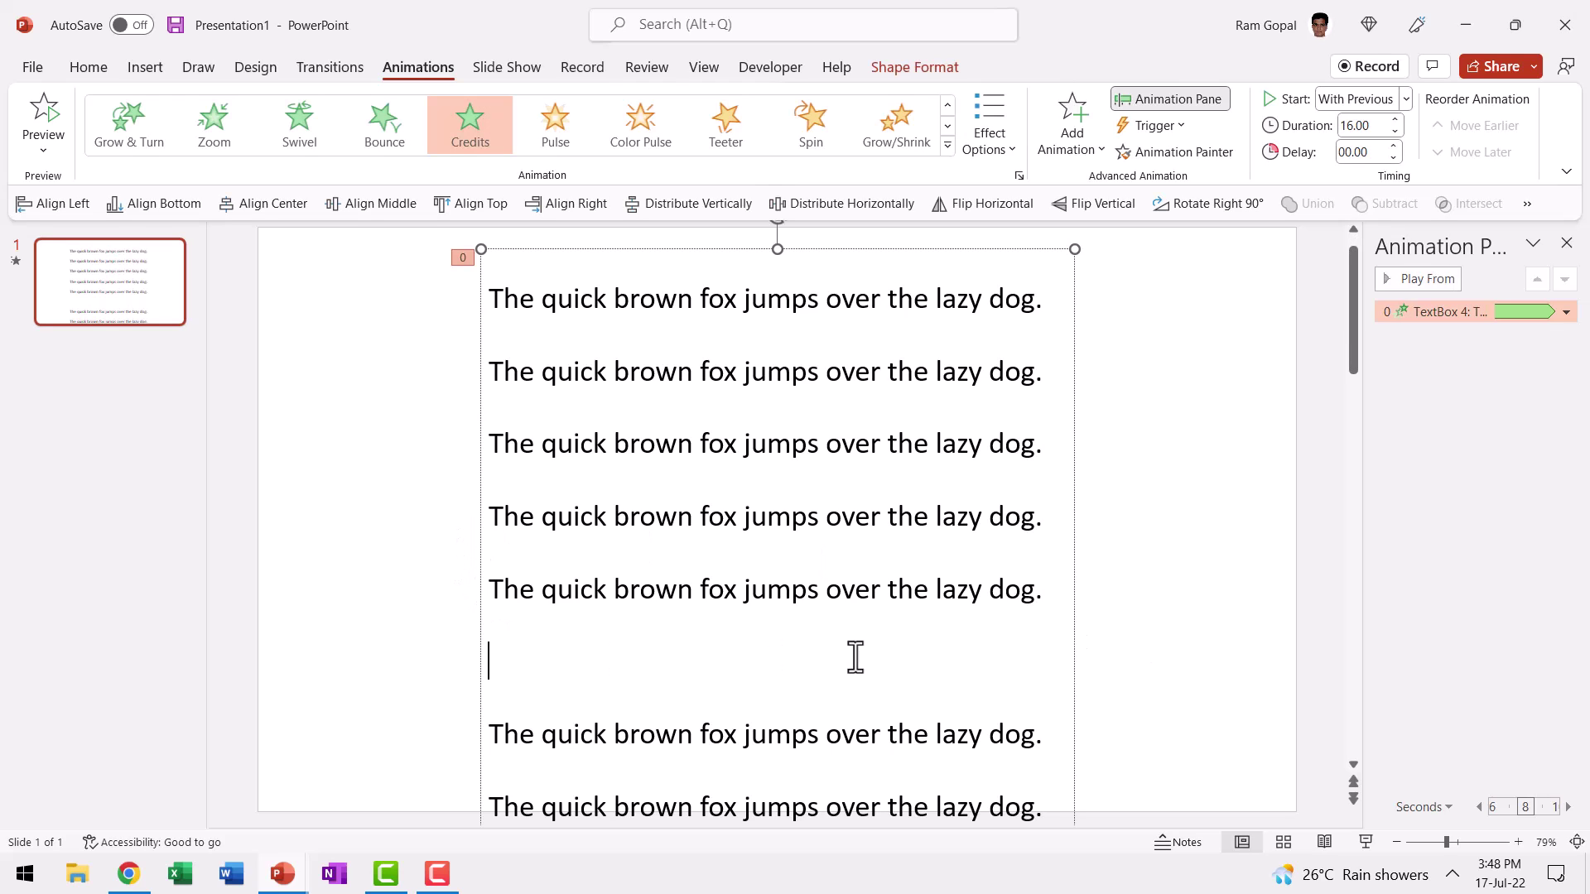
key("ctrl+z")
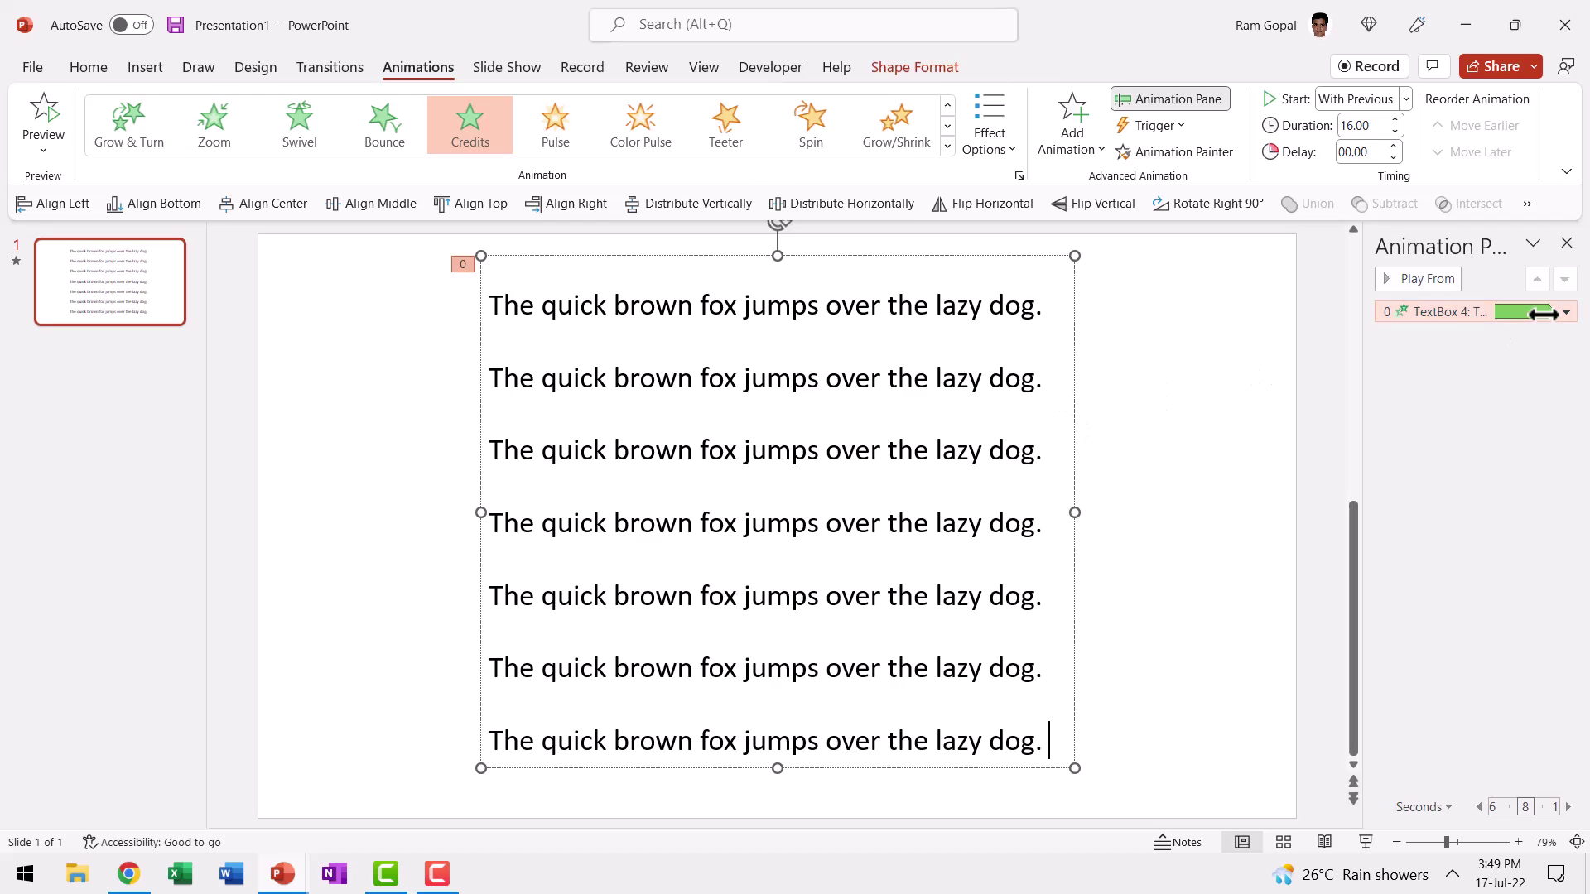
Step: Duplicate the sentence text box, turn the copy's text red, and place it over the original
left_click(1074, 376)
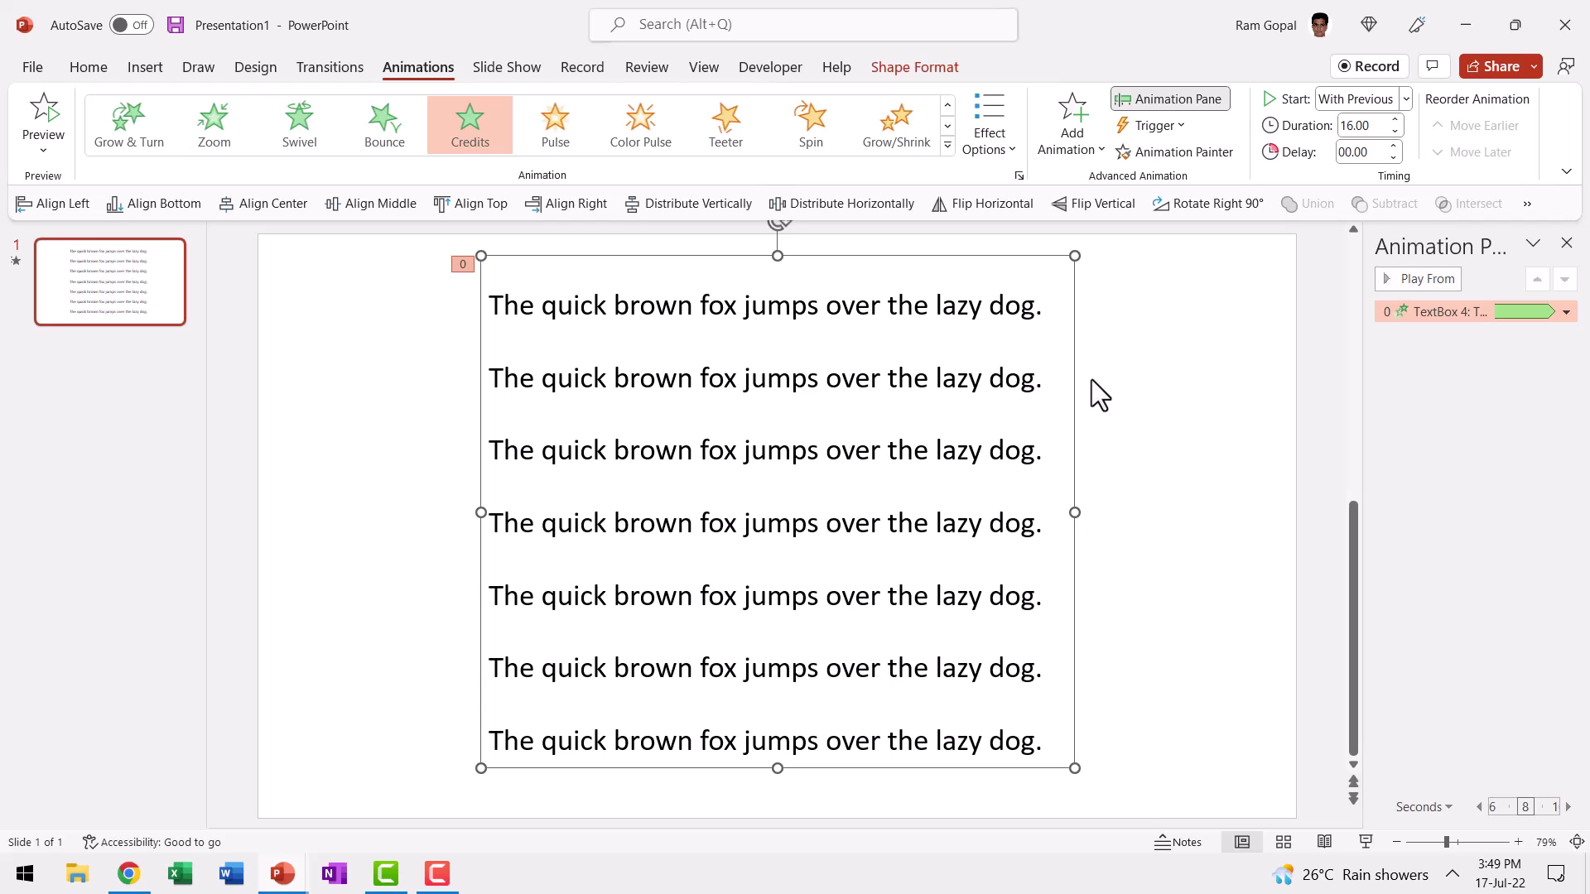
key("ctrl+d")
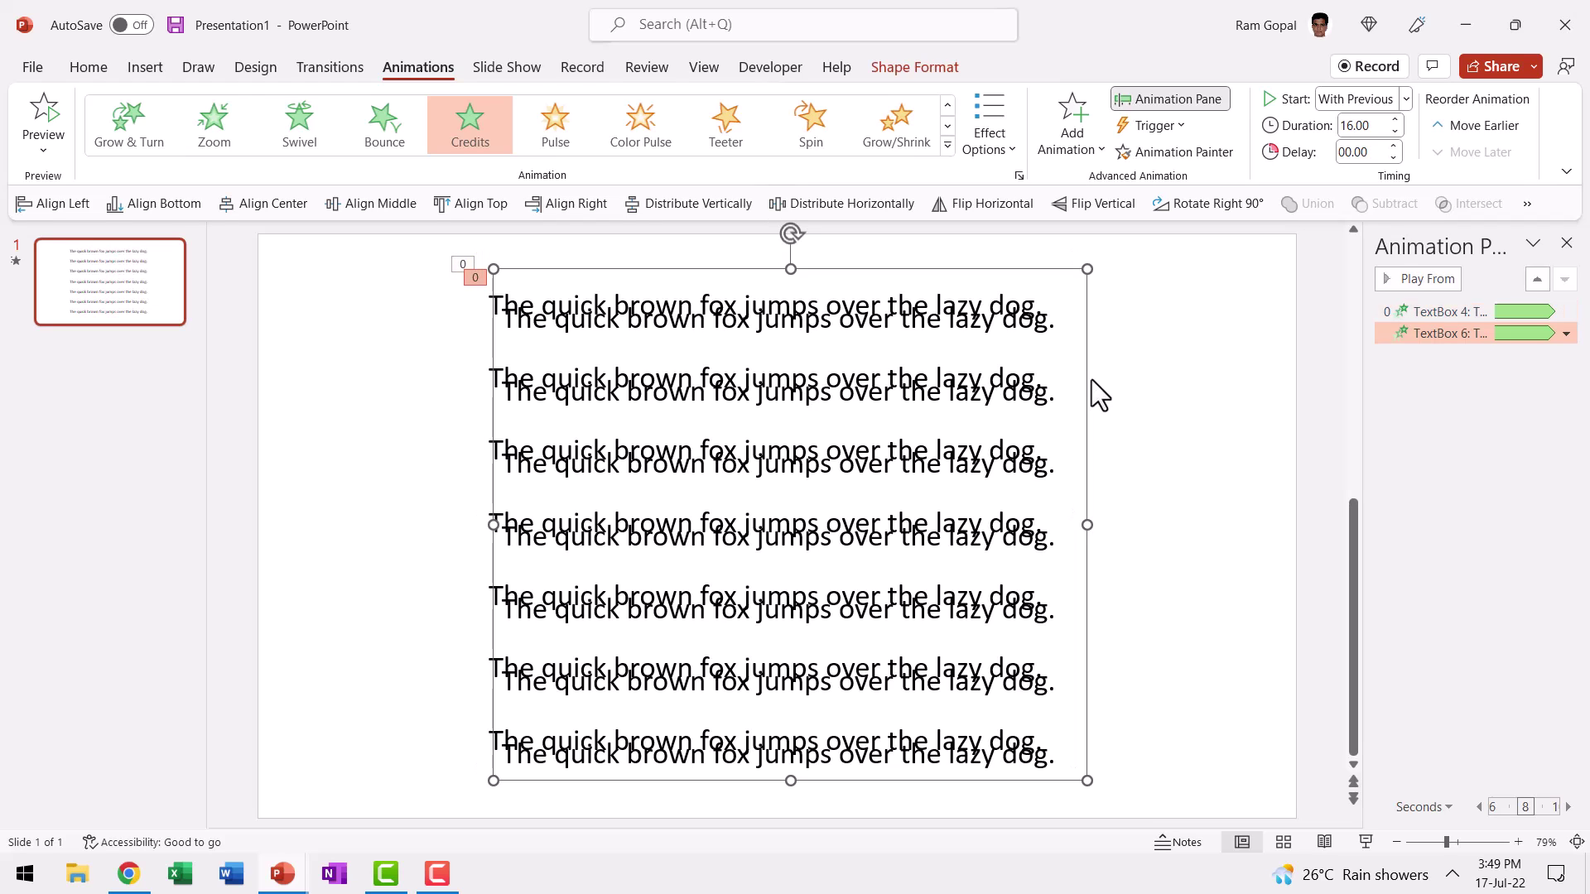
left_click_drag(1092, 379, 1276, 367)
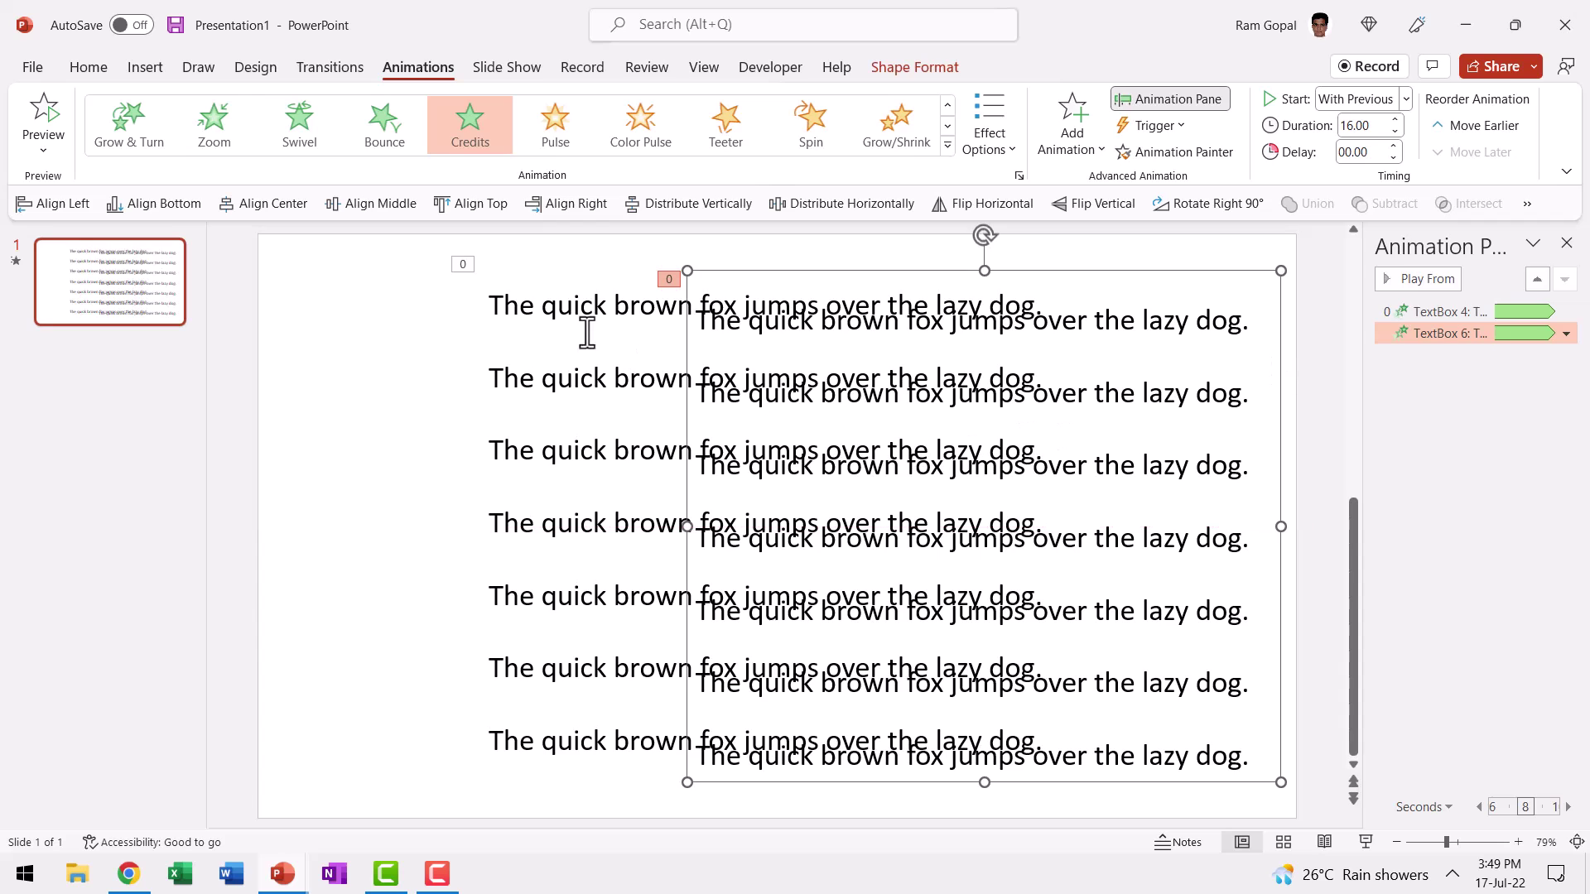
left_click(89, 67)
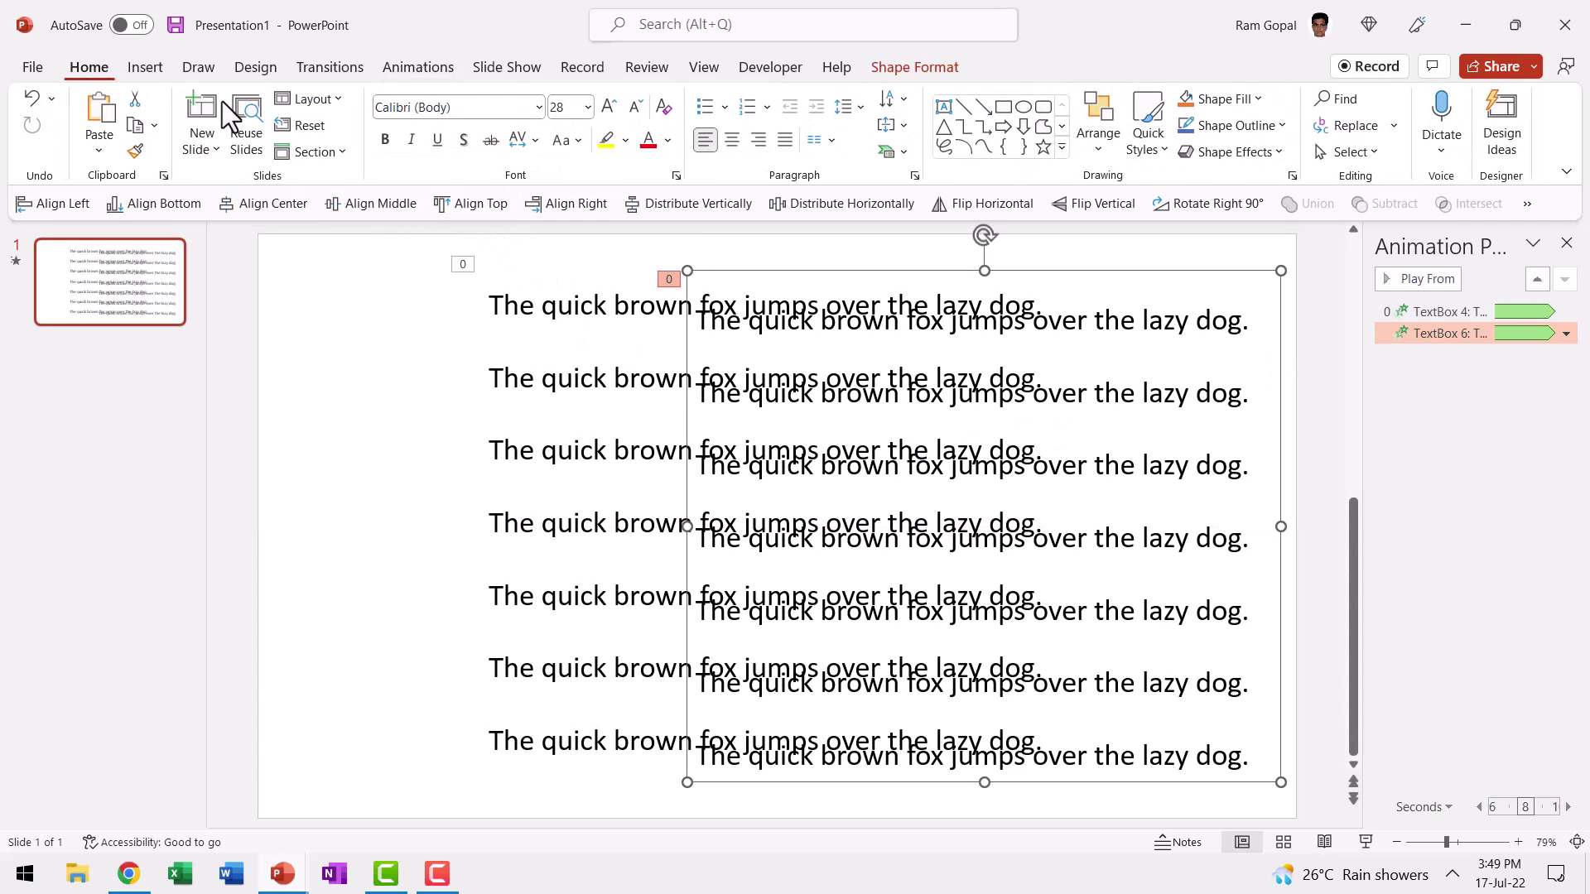
left_click(648, 139)
left_click_drag(1217, 273, 1011, 256)
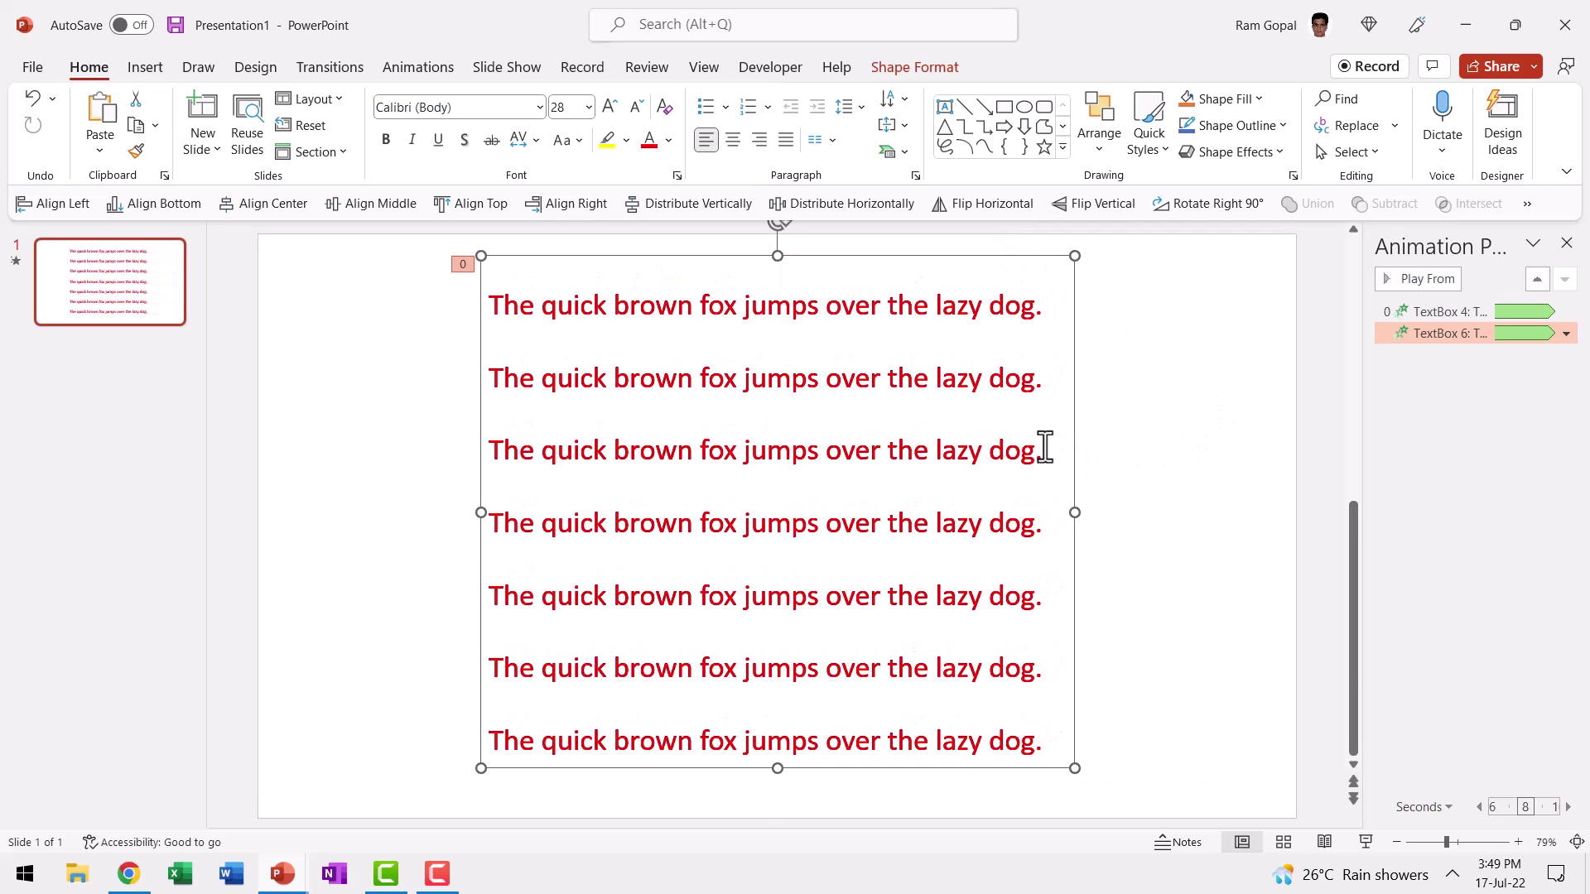
key("alt+a")
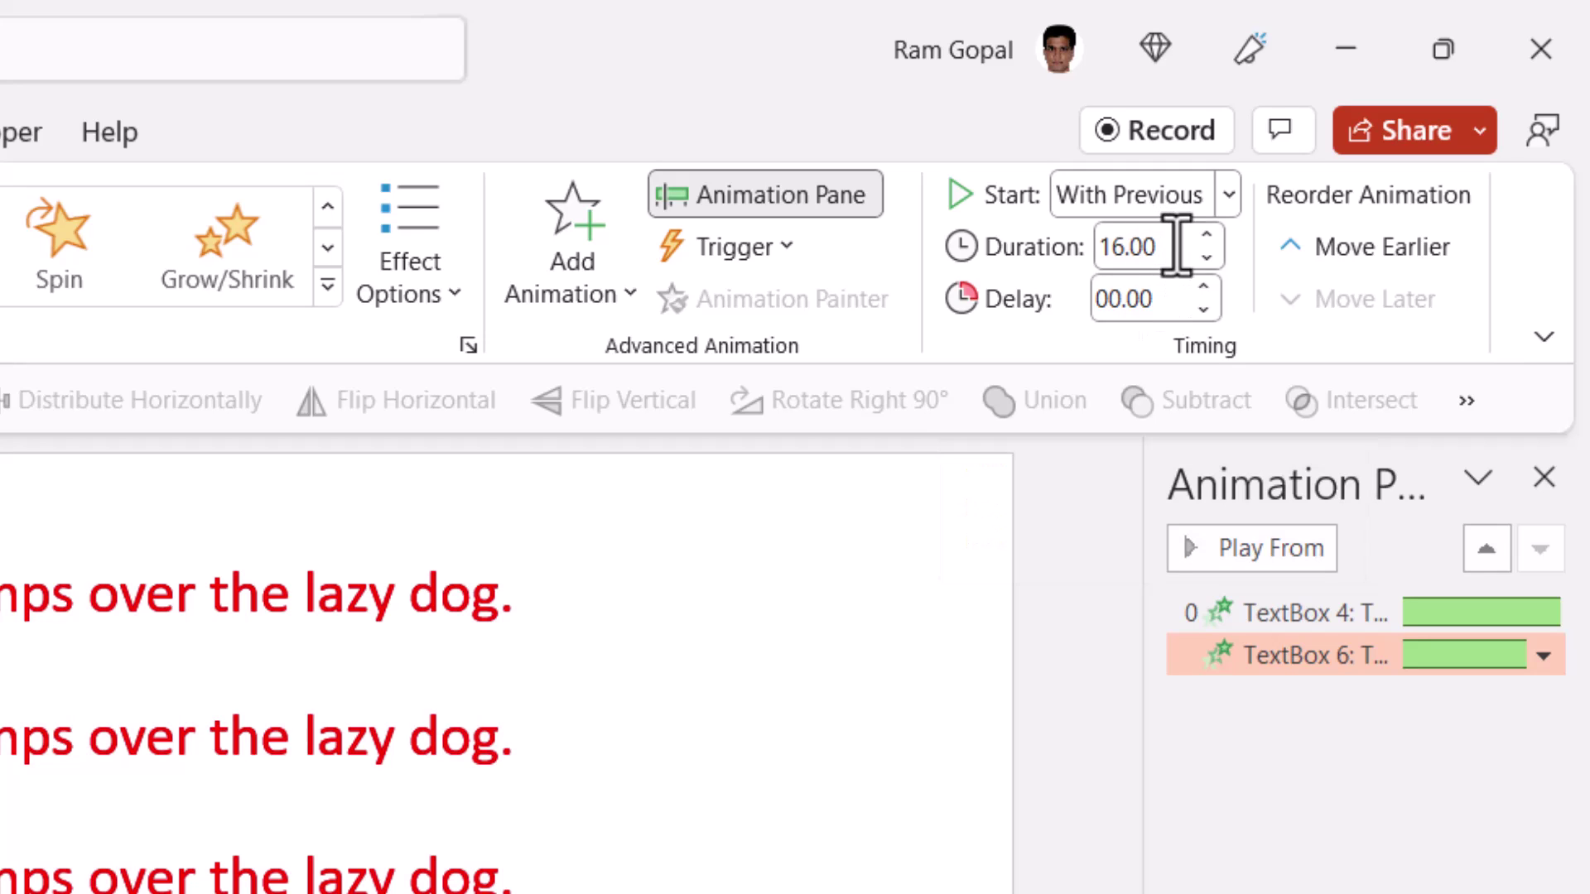
Step: Give the red copy's Credits animation an 8-second delay
left_click(1157, 304)
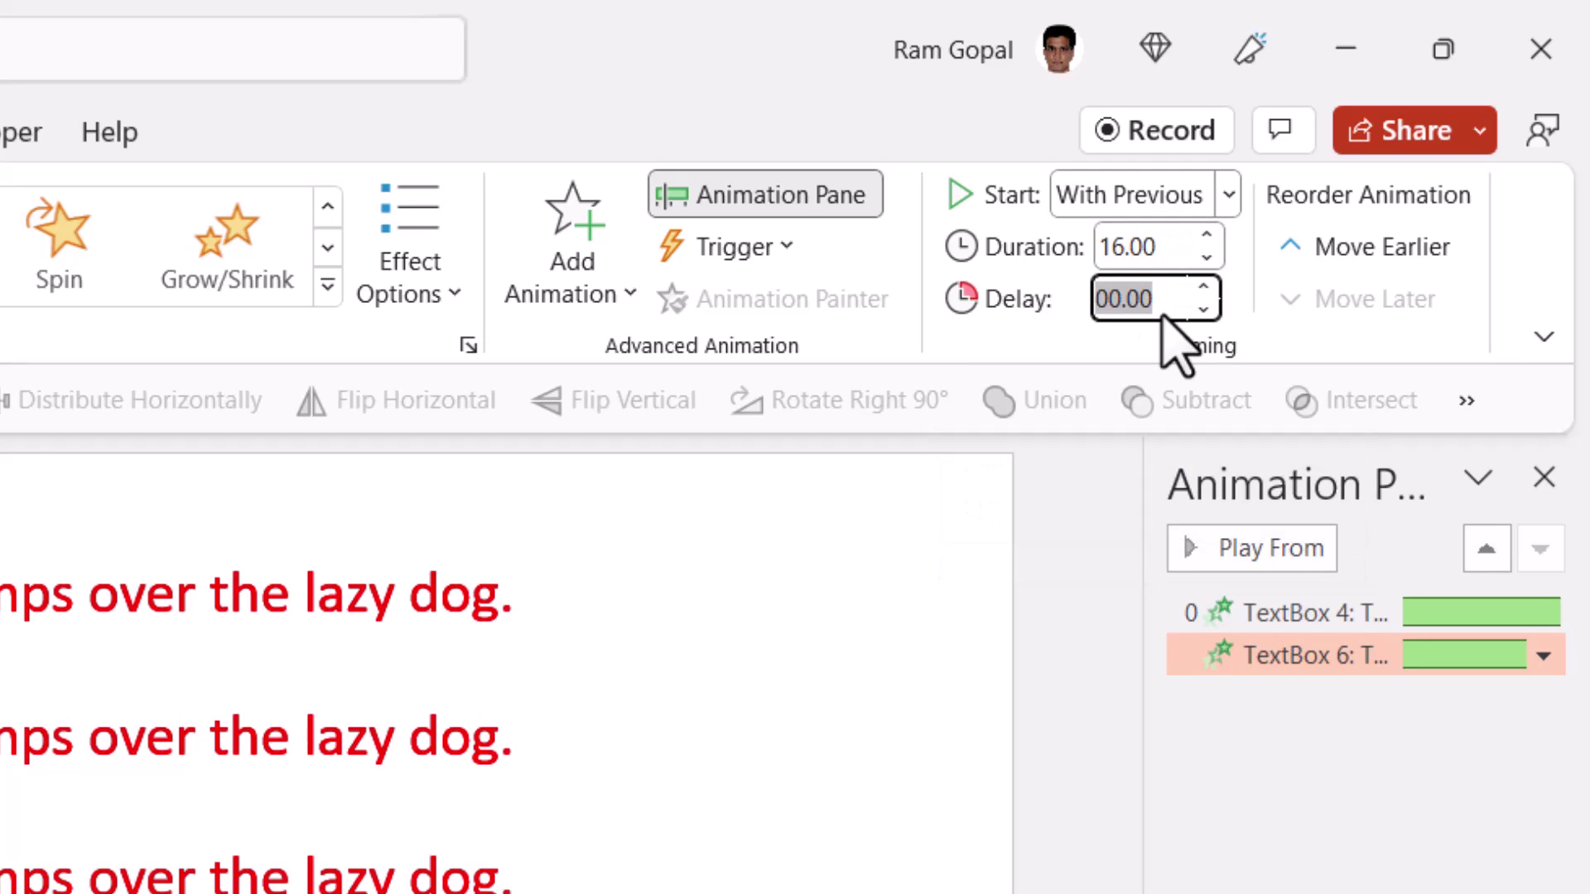
type("8")
key("Return")
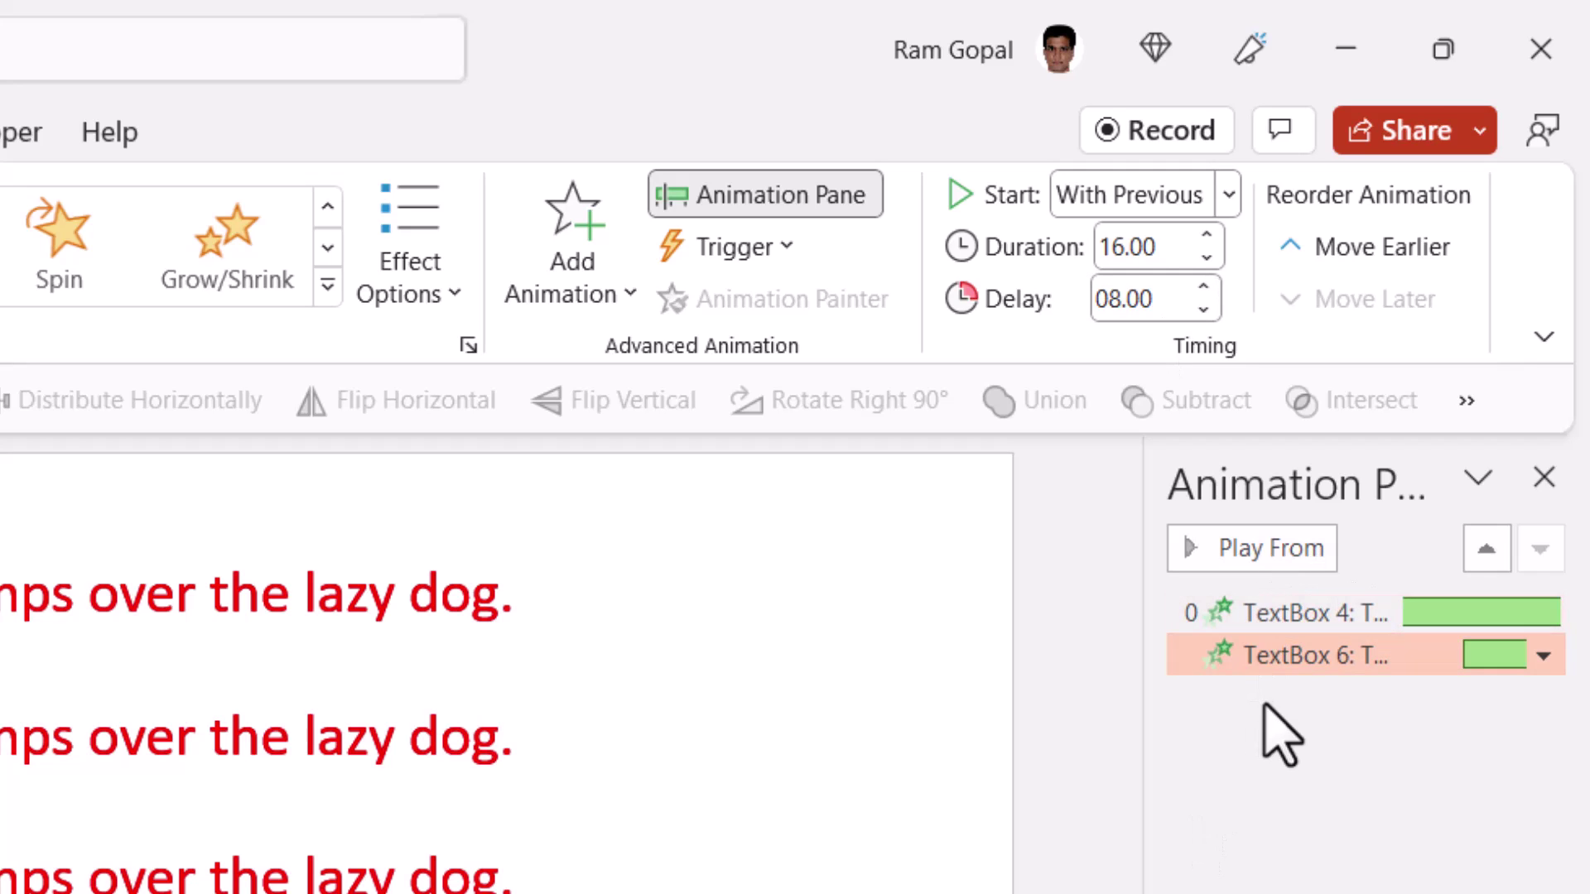
Step: Set both text boxes' Credits animations to repeat Until End of Slide
left_click(1315, 625)
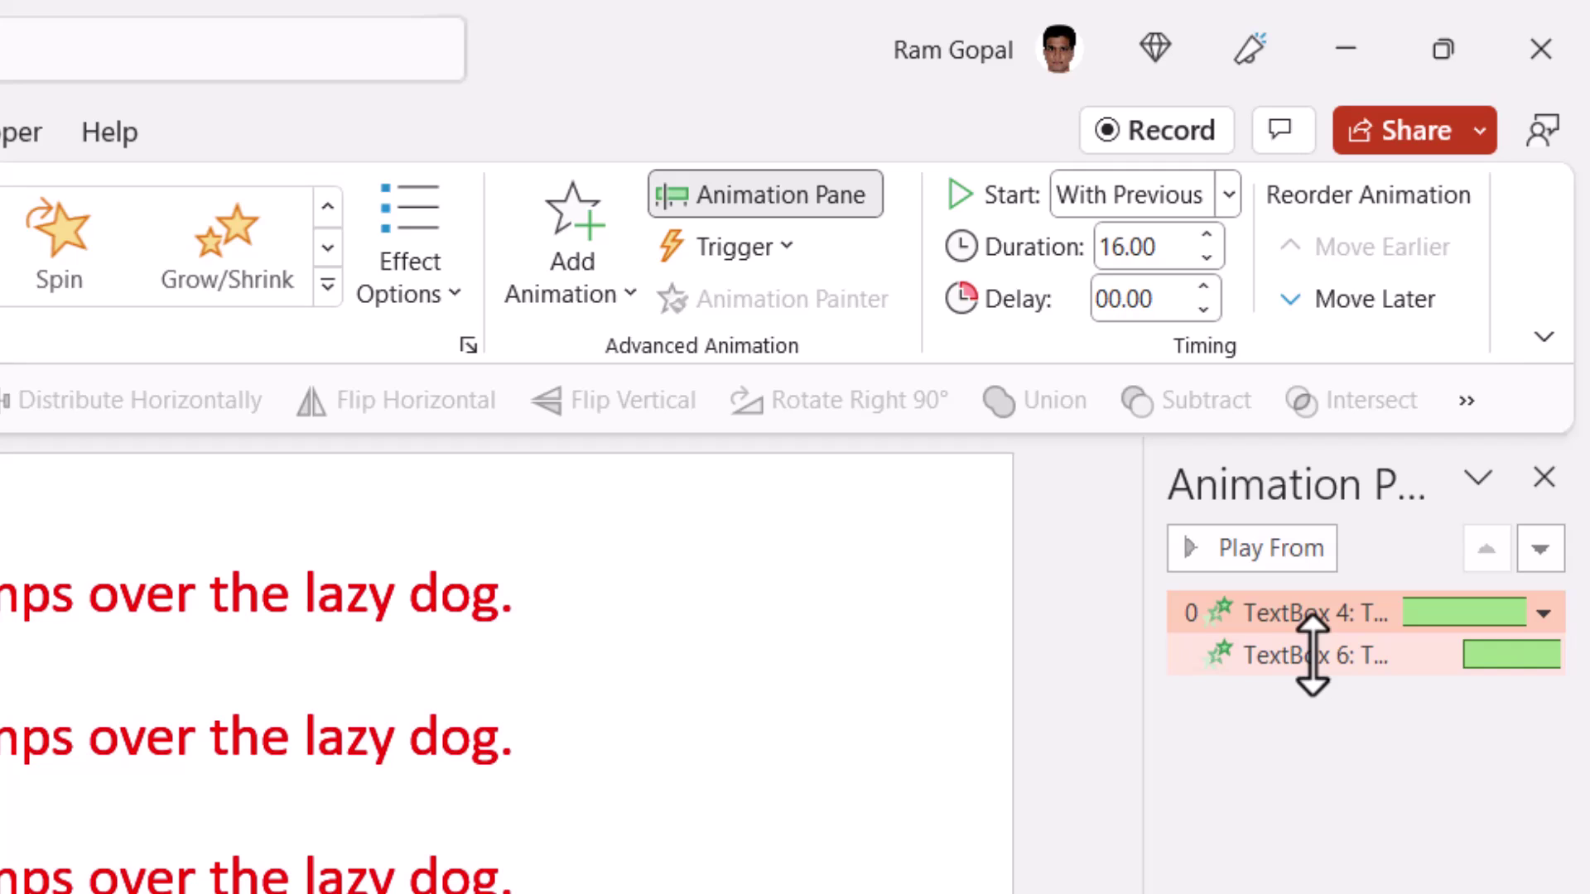
left_click(1293, 663, "shift")
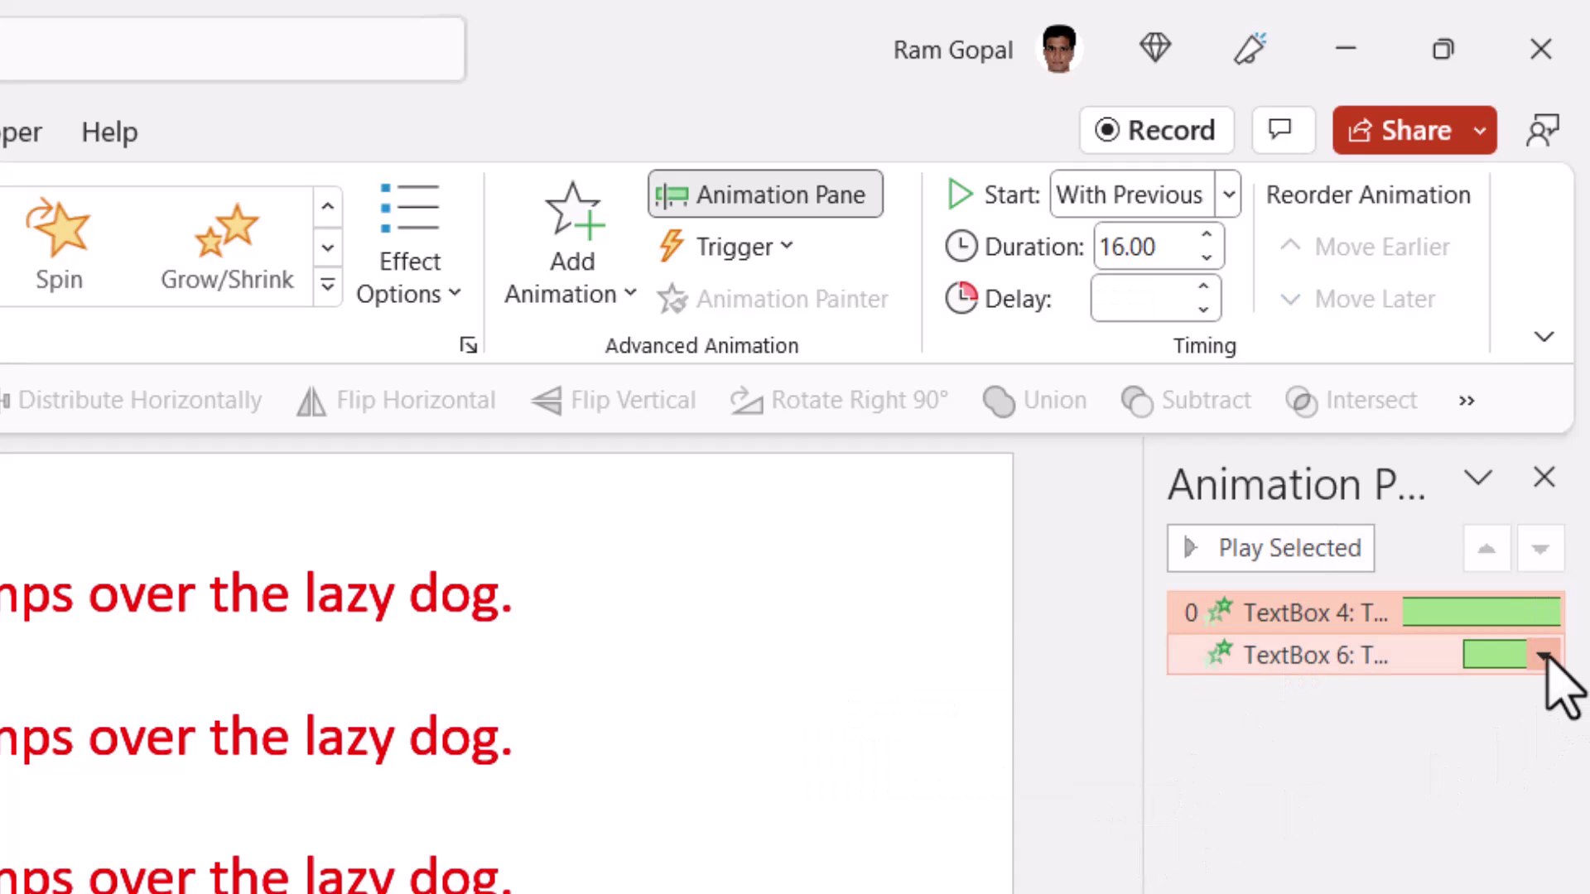
left_click(1543, 656)
left_click(1362, 845)
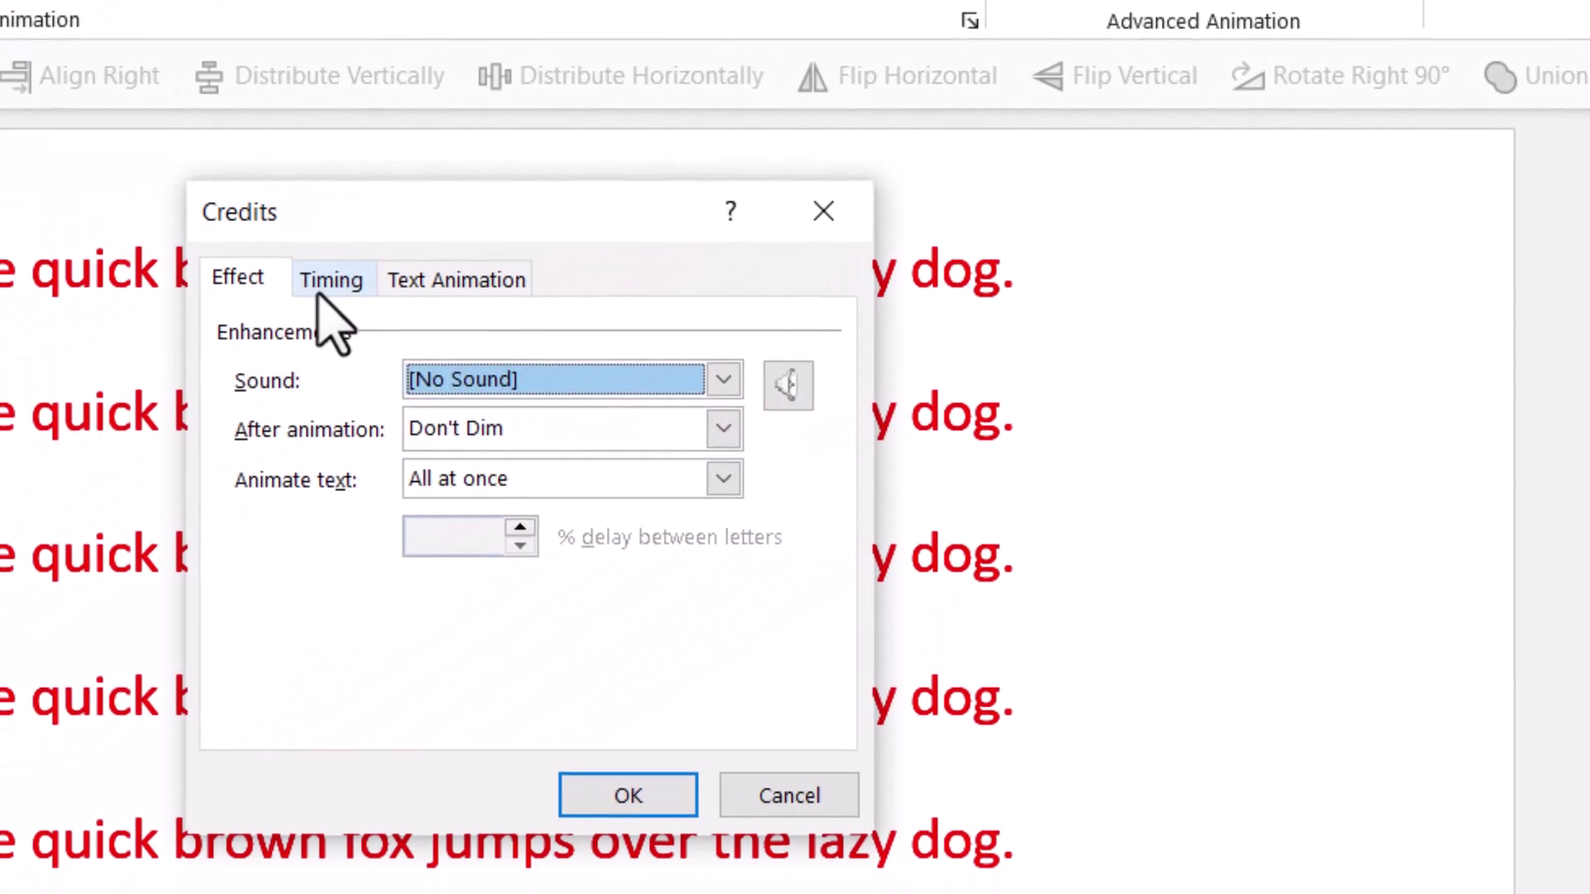
left_click(328, 282)
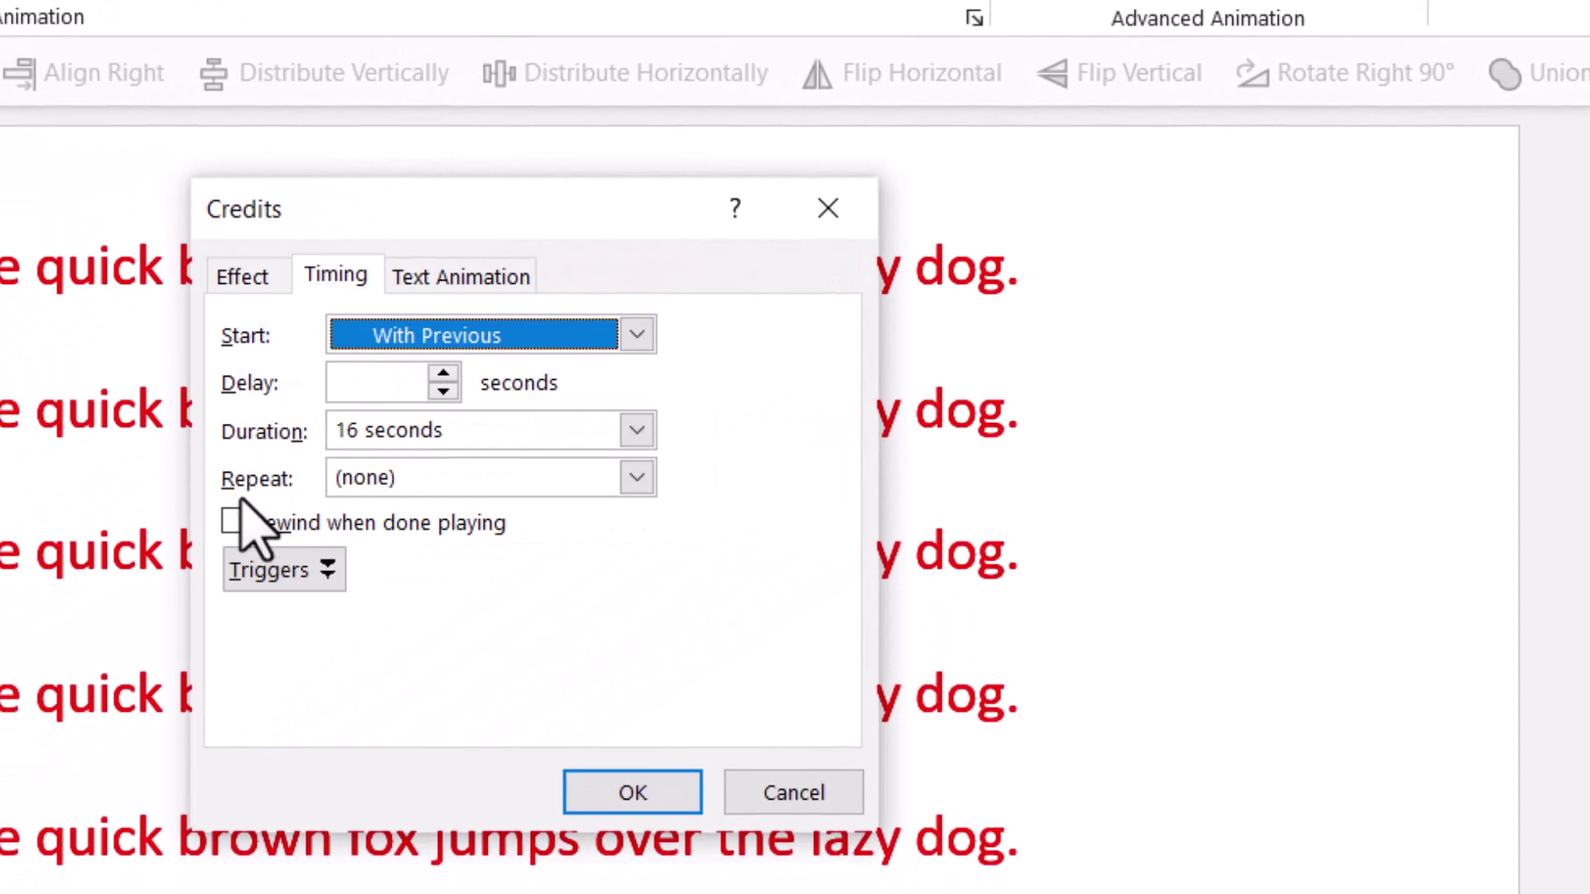
left_click(637, 478)
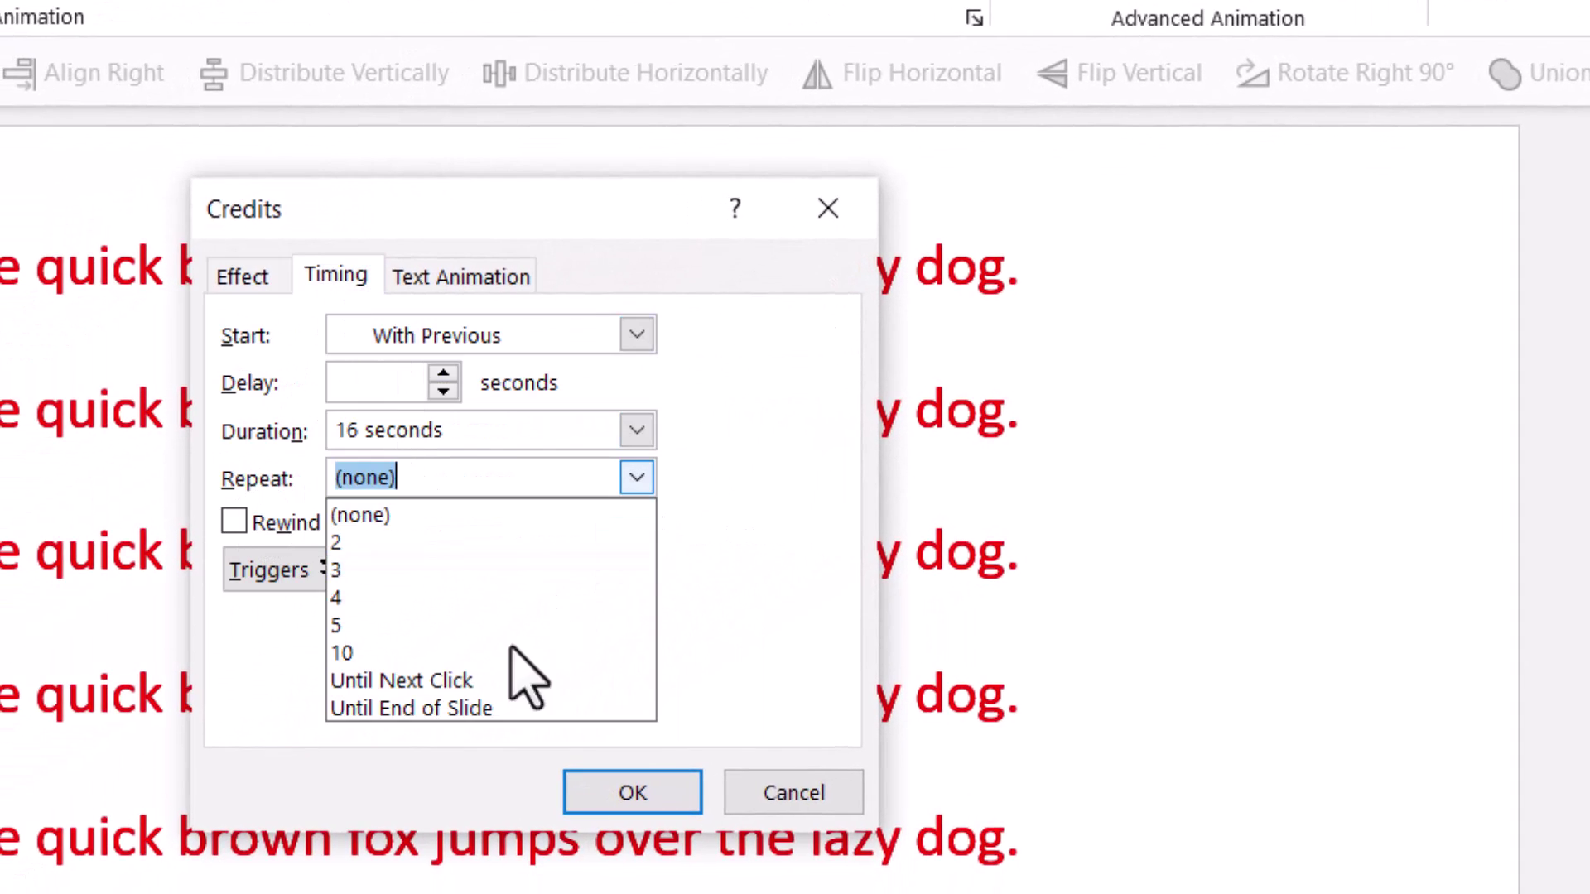
left_click(420, 709)
left_click(663, 807)
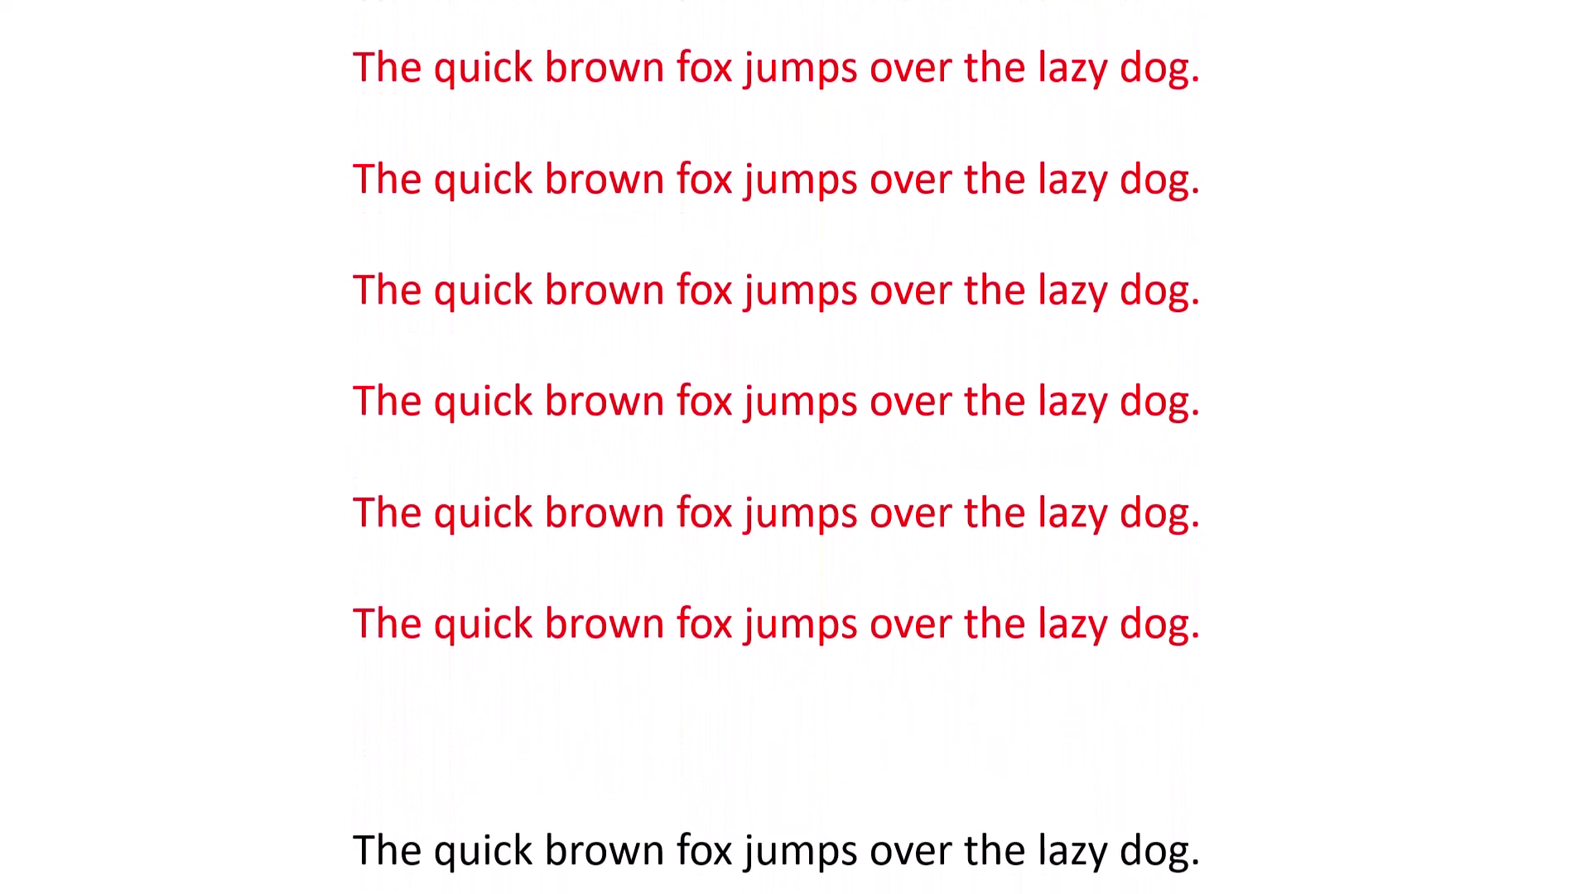
Step: Exit the slide show and pull the top infographic copy aside to the left
key("Escape")
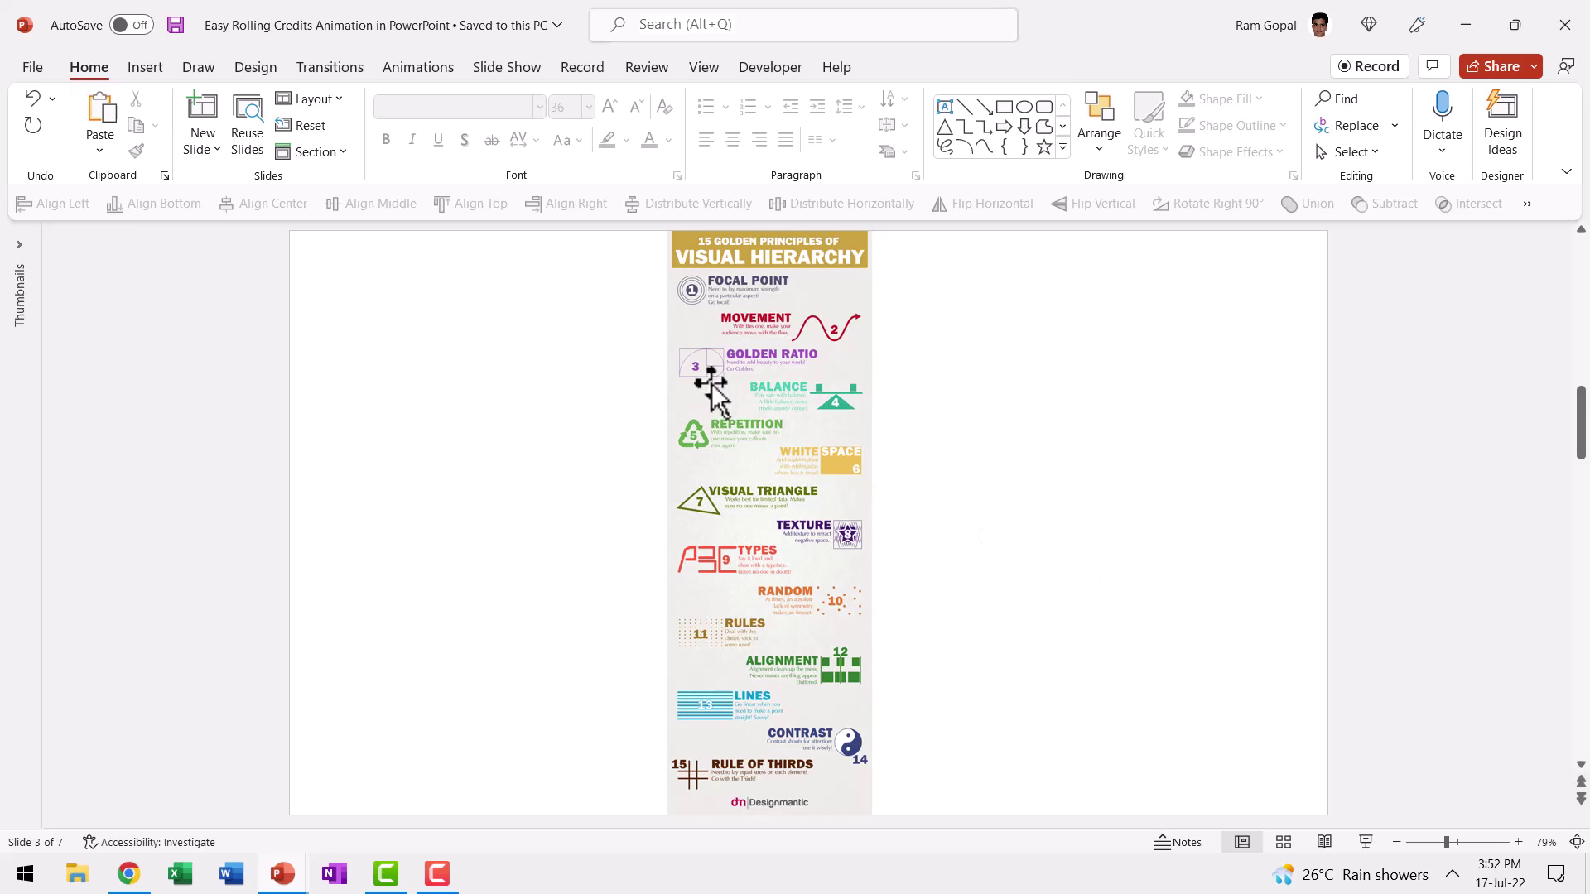
key("alt+a")
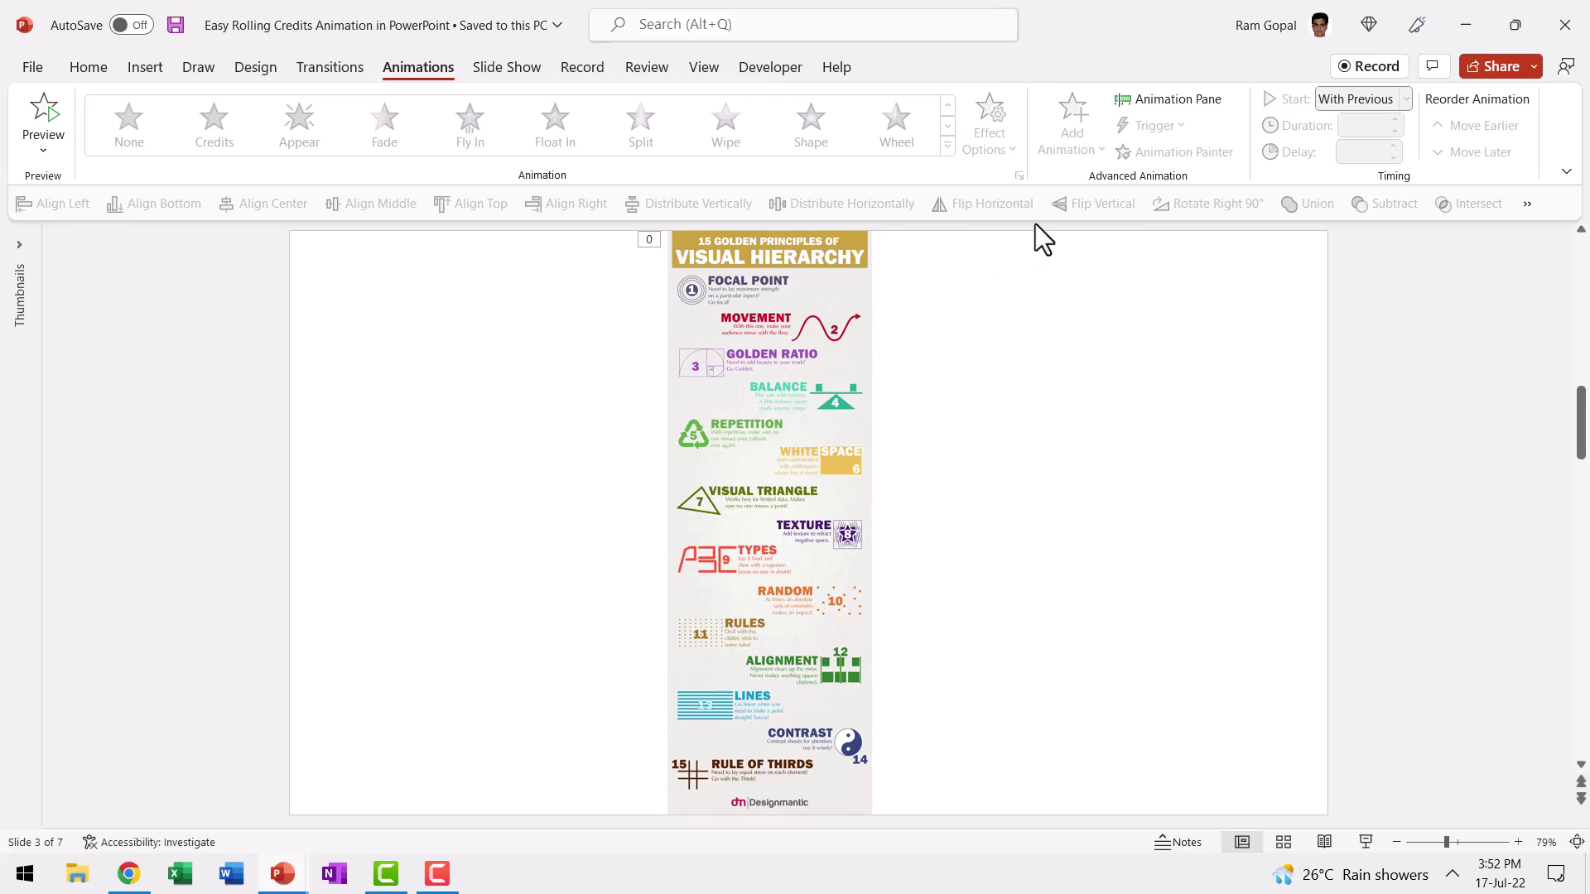
left_click(825, 425)
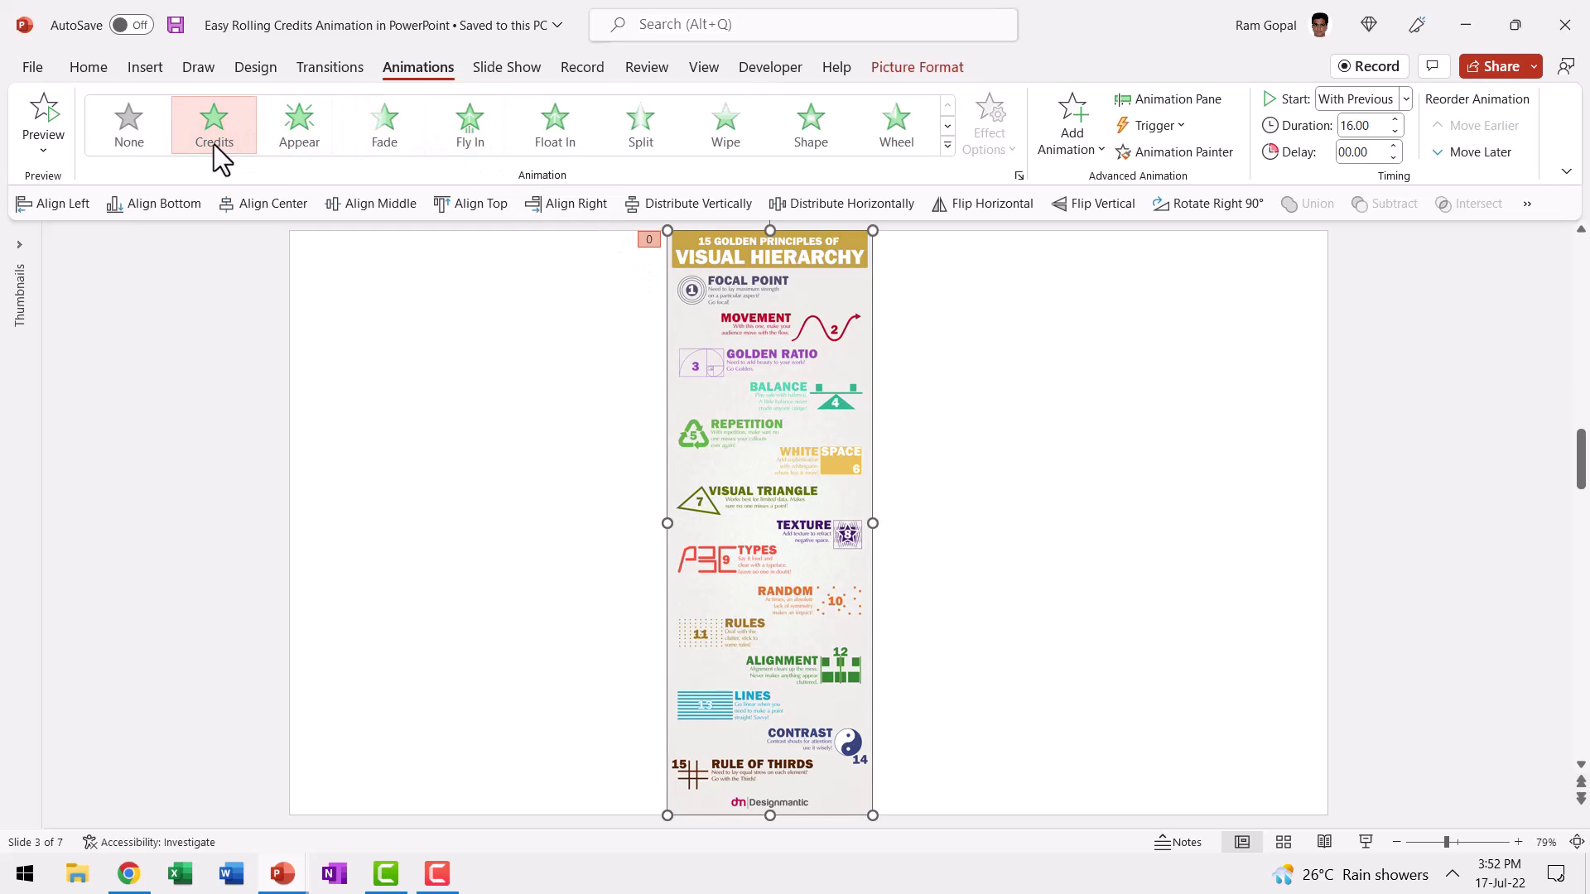
left_click_drag(808, 392, 627, 380)
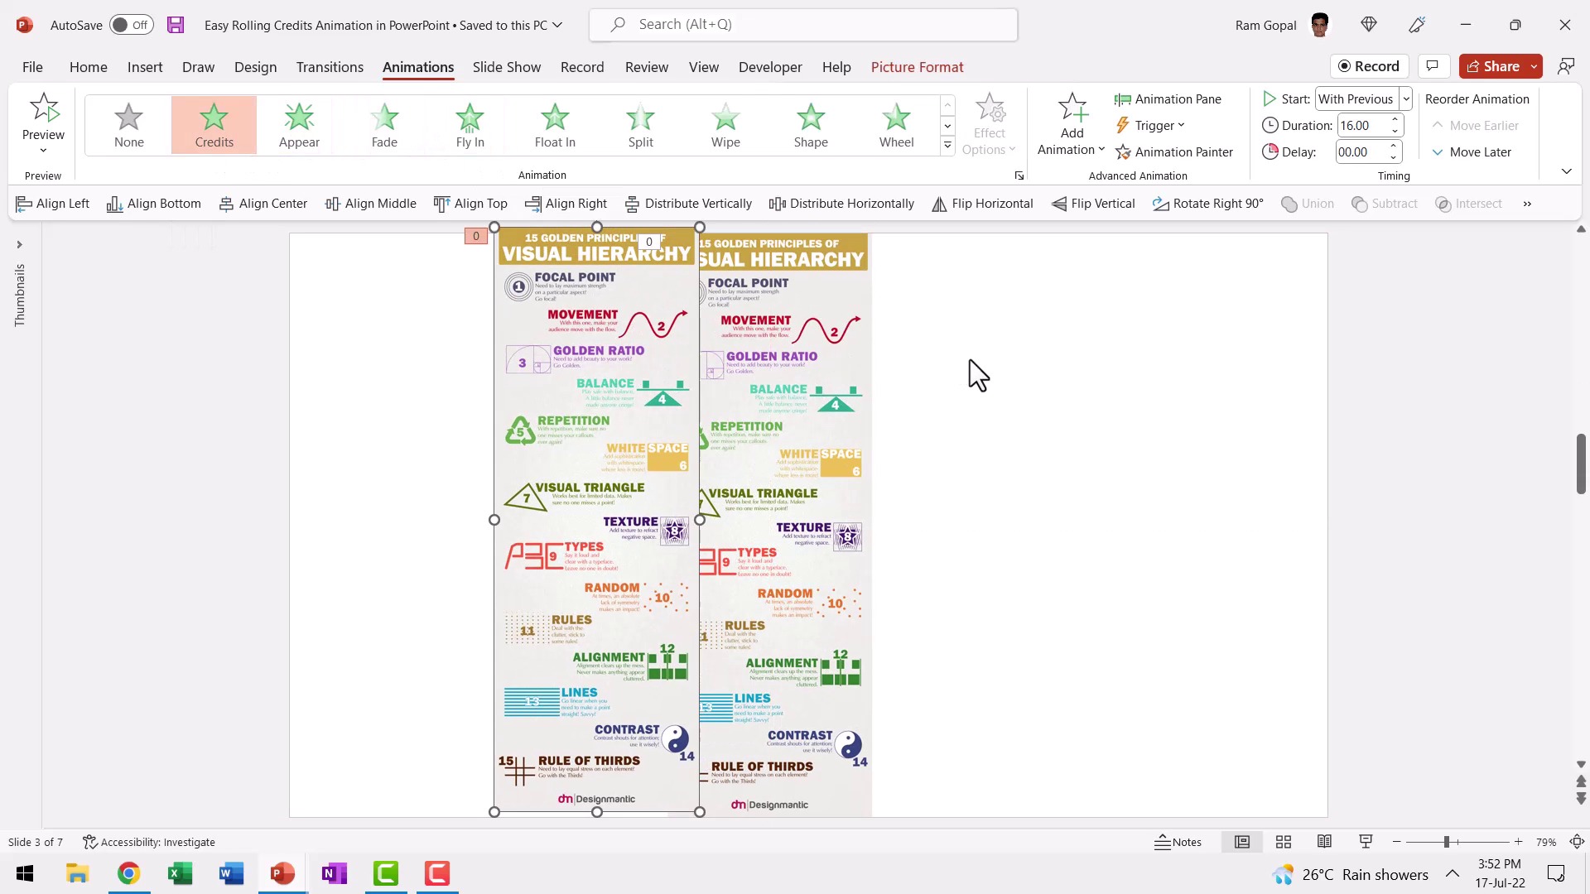
Step: Check the right infographic's delay, then stack the left copy exactly over it
left_click(824, 410)
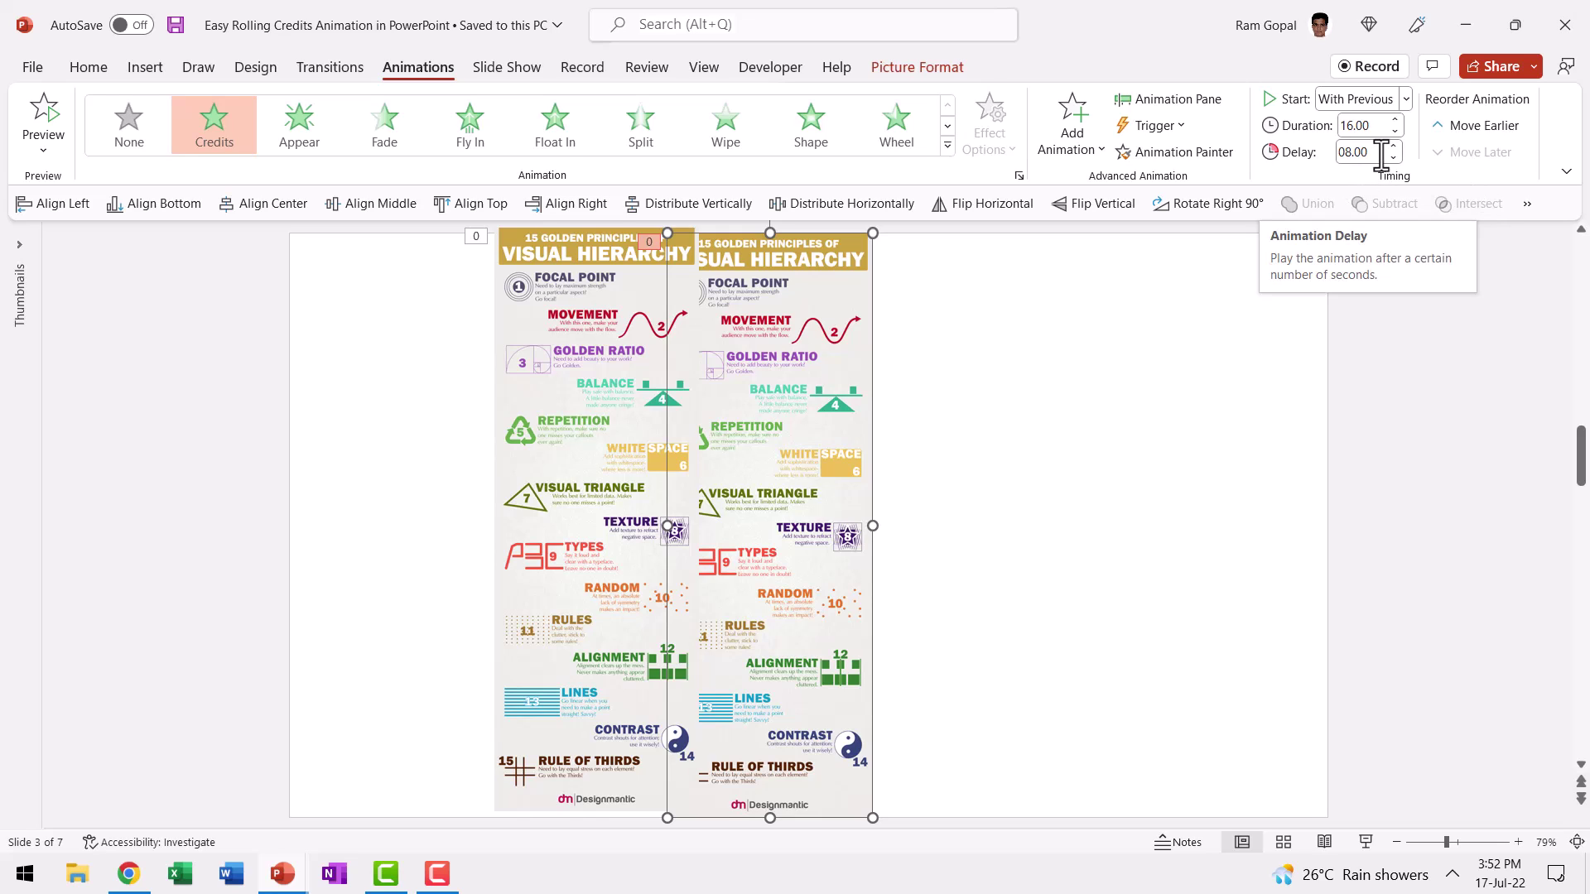
left_click(590, 340)
left_click_drag(590, 340, 763, 345)
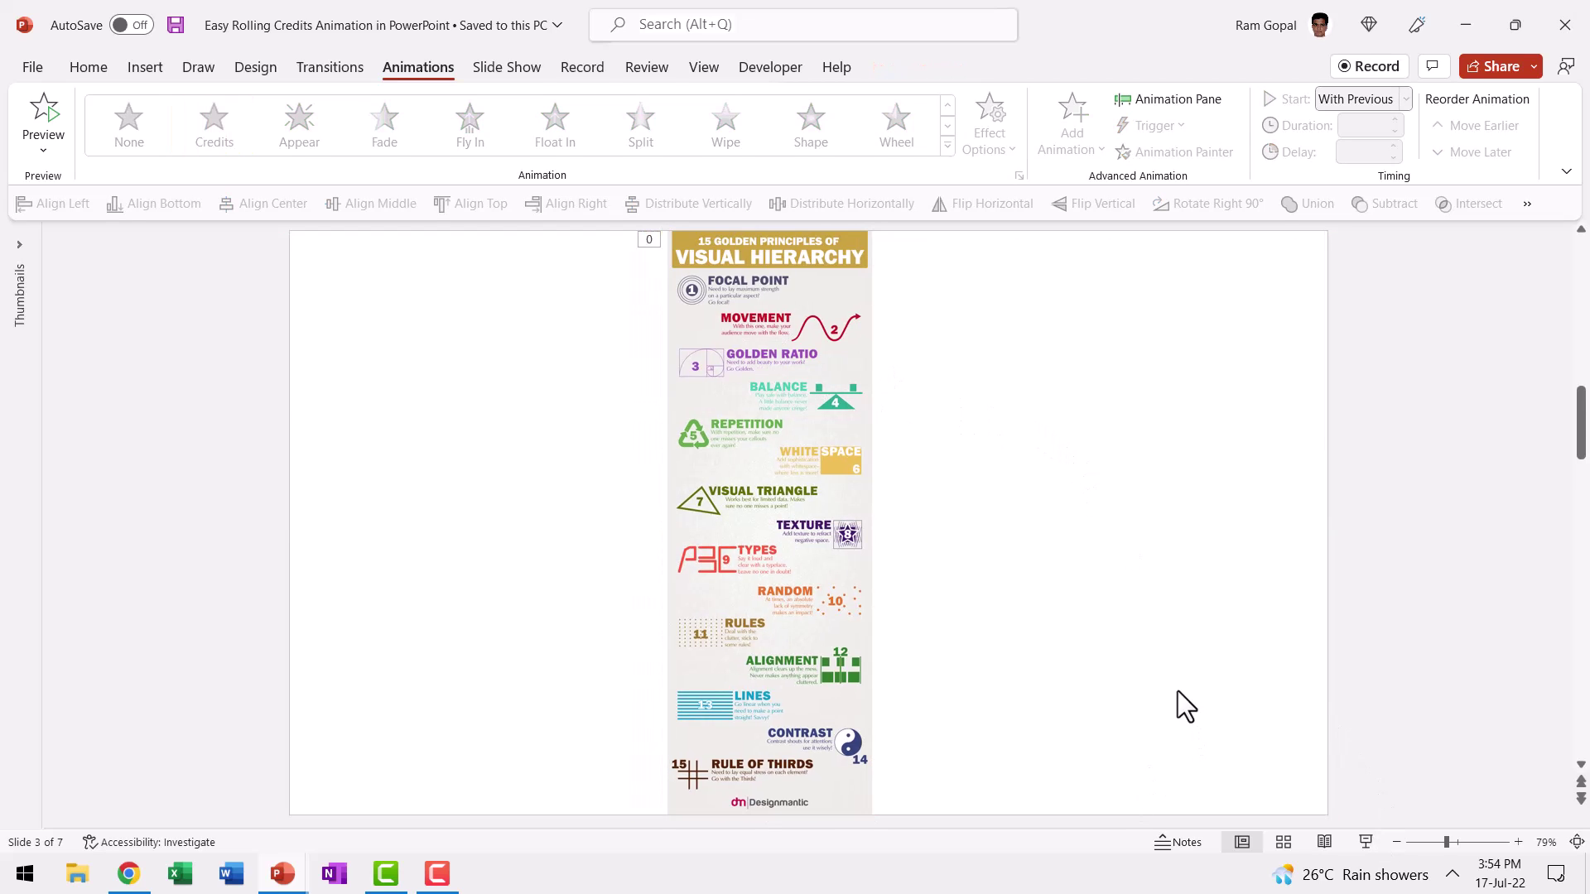